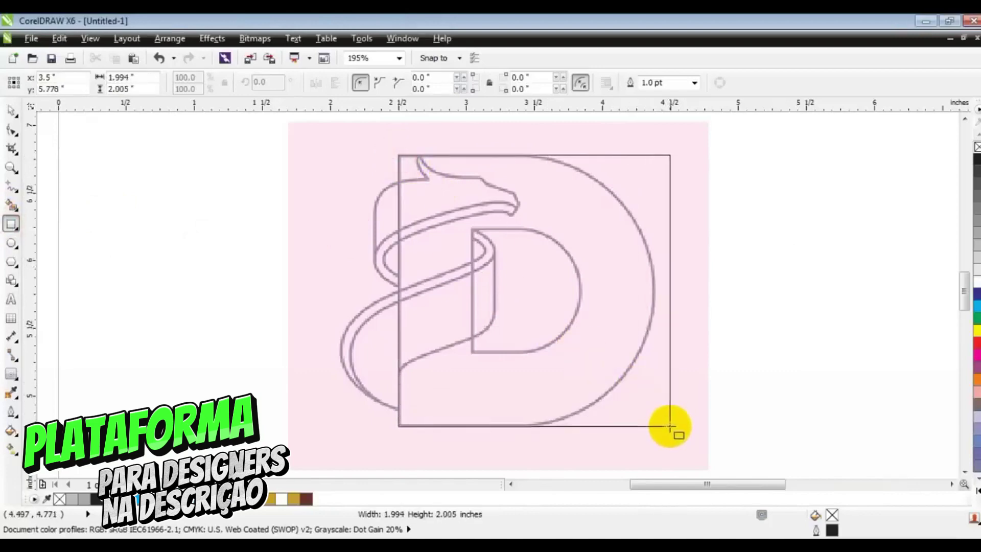
Round the rectangle's upper-right and lower-right corners to a 0.997" radius, forming a D outline
click(11, 132)
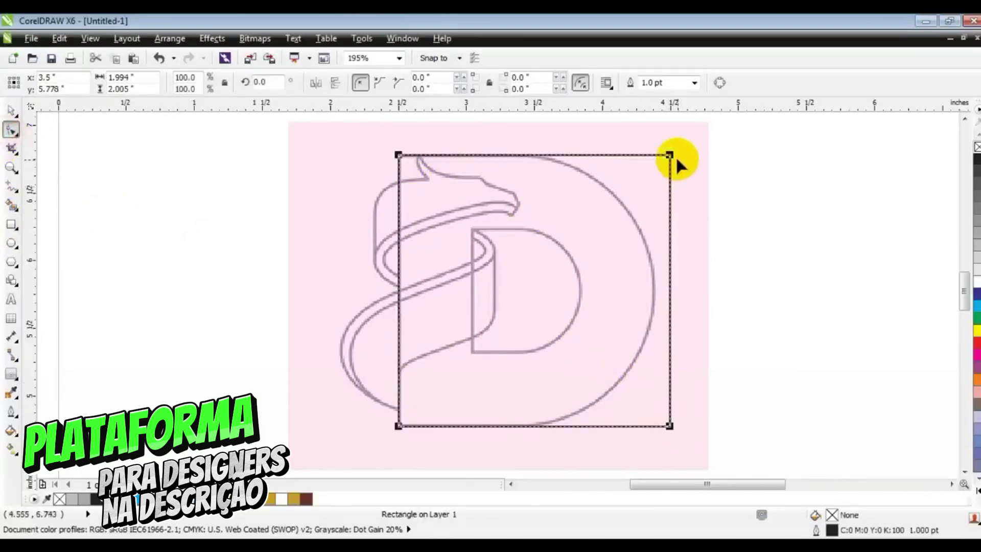
drag(669, 155, 663, 181)
drag(559, 308, 560, 310)
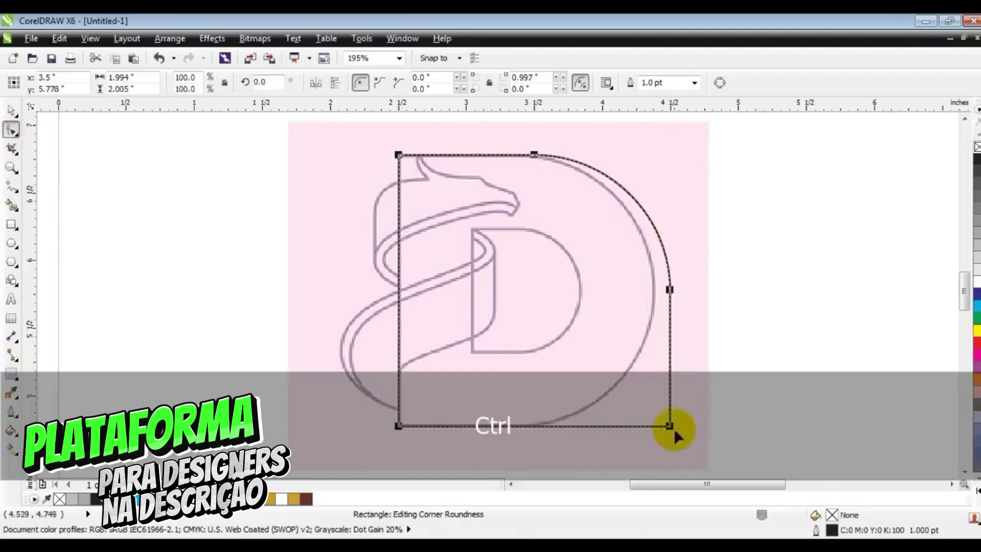
drag(669, 426, 513, 430)
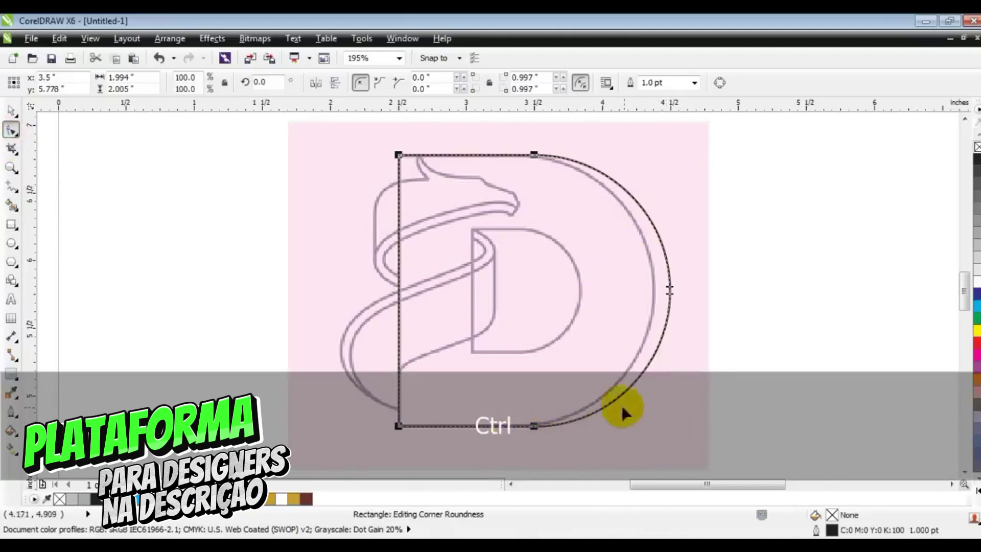
Convert the rounded rectangle to curves and shift its right-side nodes inward to match the sketched D's outer edge
click(164, 38)
click(210, 295)
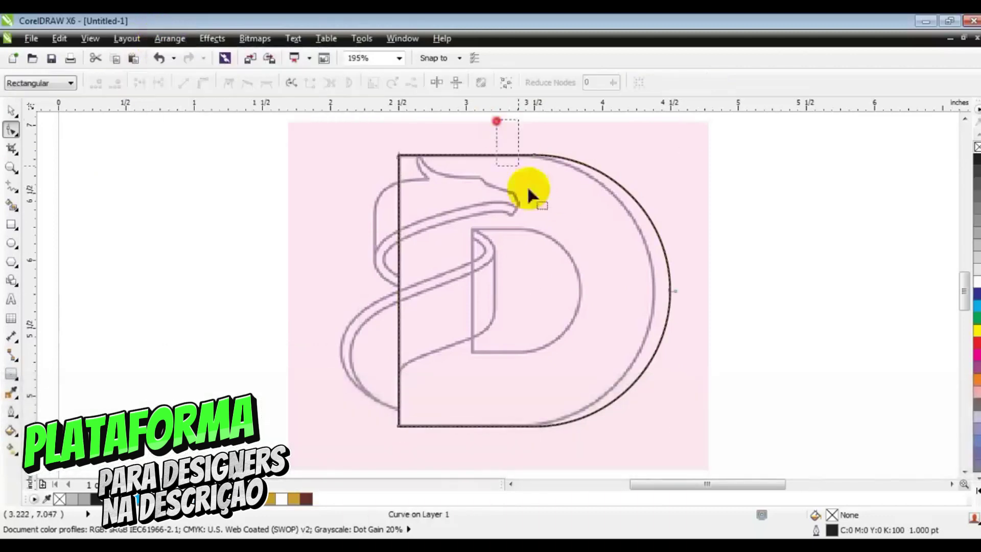
drag(696, 452, 696, 453)
drag(674, 287, 659, 290)
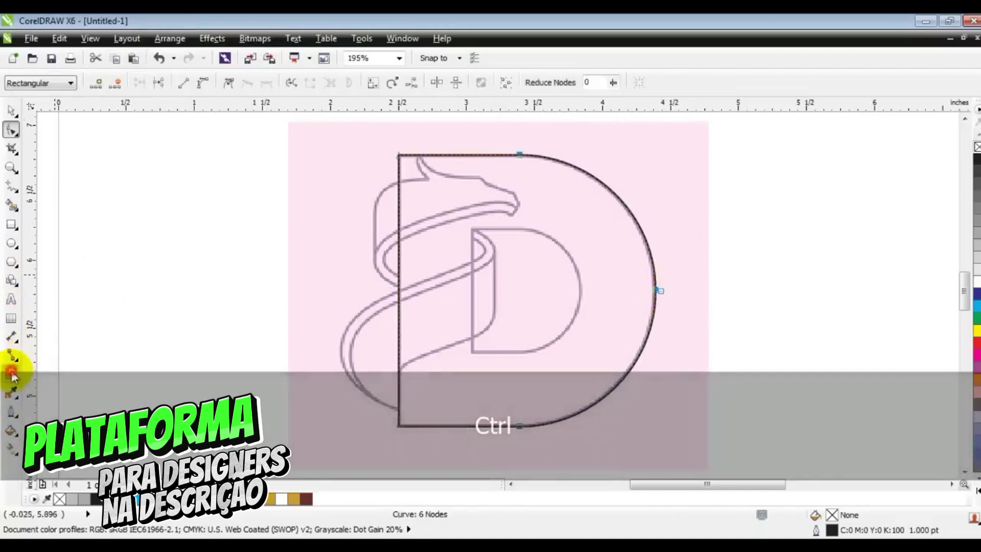
Add a single inside contour with an offset of about 0.539" to the D outline to form its inner opening
click(11, 373)
drag(521, 155, 521, 229)
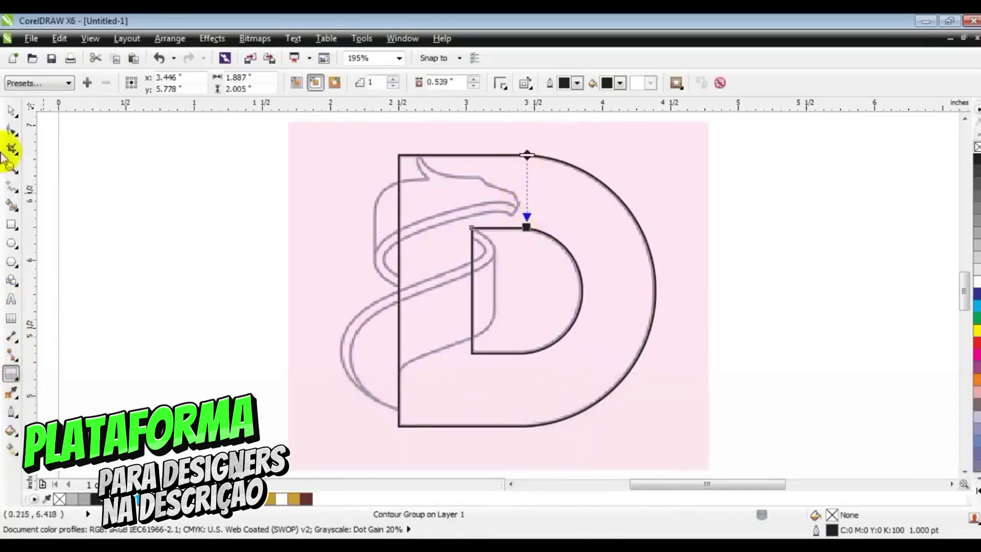
Break the D's contour group apart and combine the outer and inner outlines into one curve
click(9, 114)
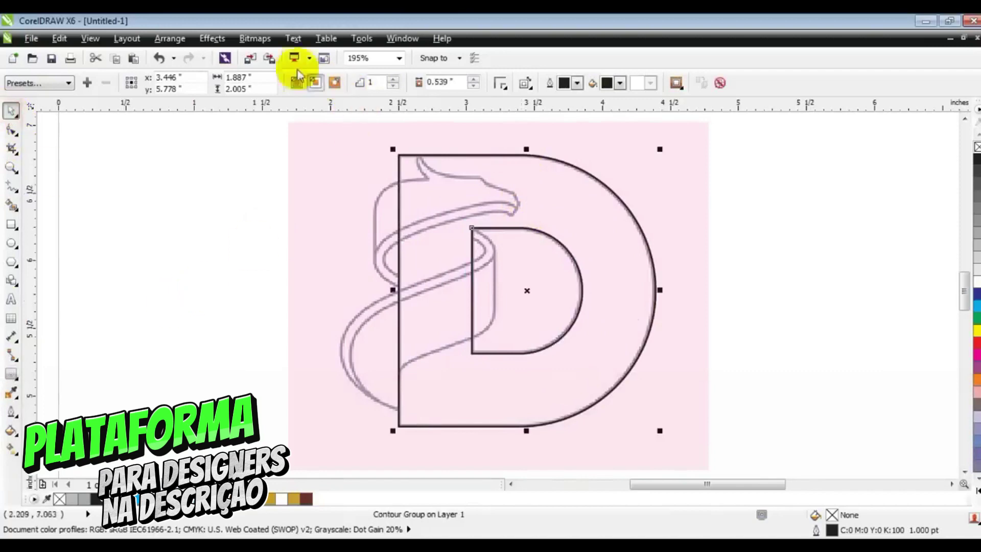
click(170, 38)
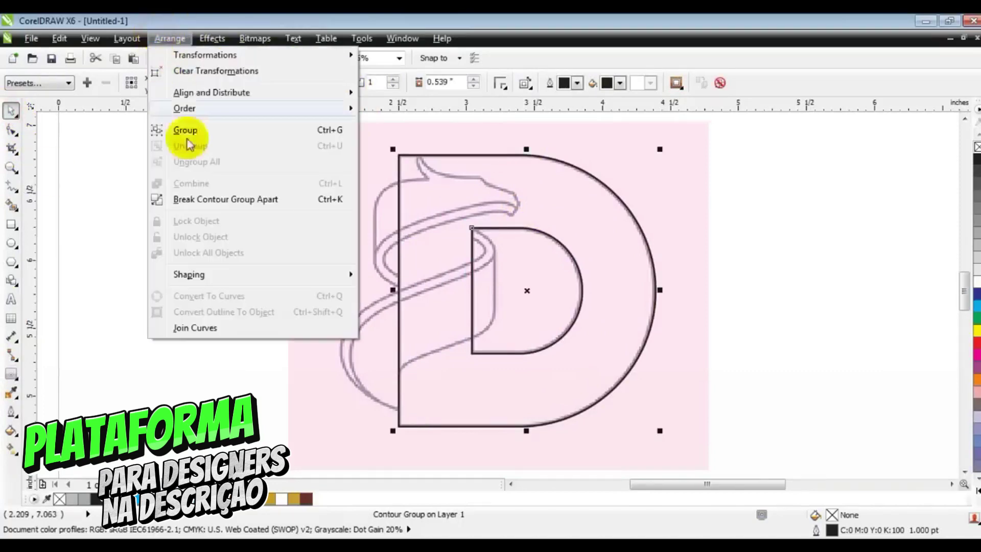
click(192, 201)
click(361, 81)
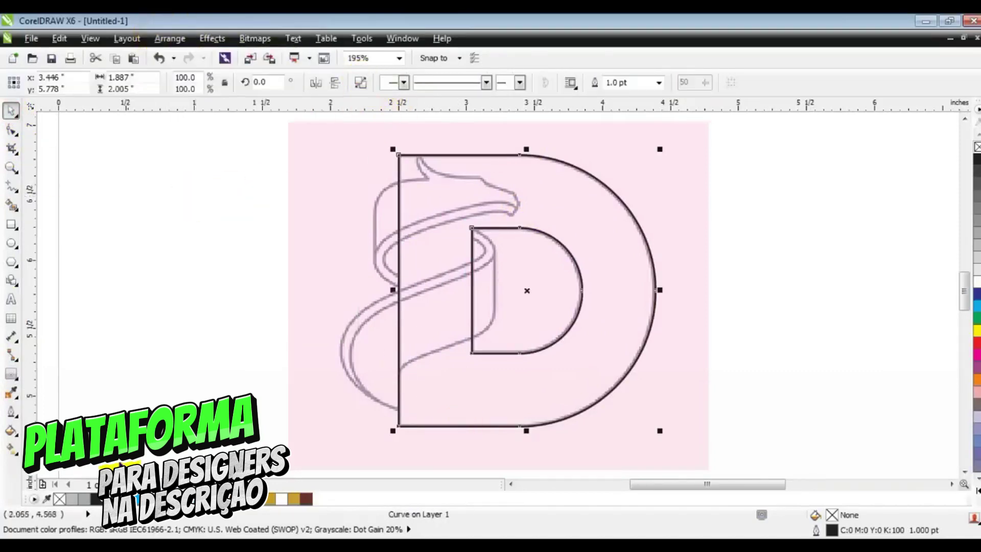
Fill the D with black, remove its outline and place it to the right of the pink reference sketch
click(96, 498)
drag(483, 203, 820, 217)
shift+click(536, 203)
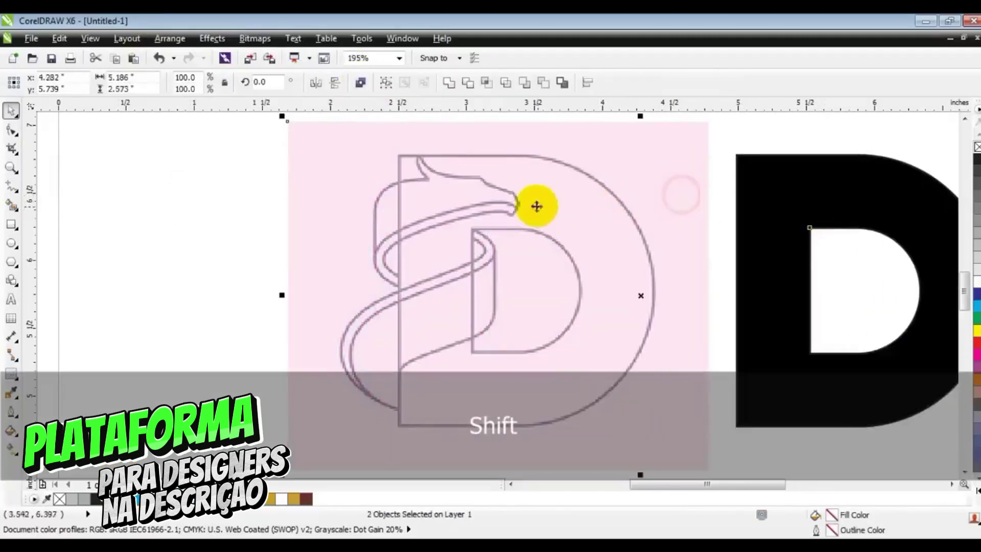
scroll(766, 212, right, 3)
key(Escape)
click(766, 212)
right_click(975, 145)
click(875, 157)
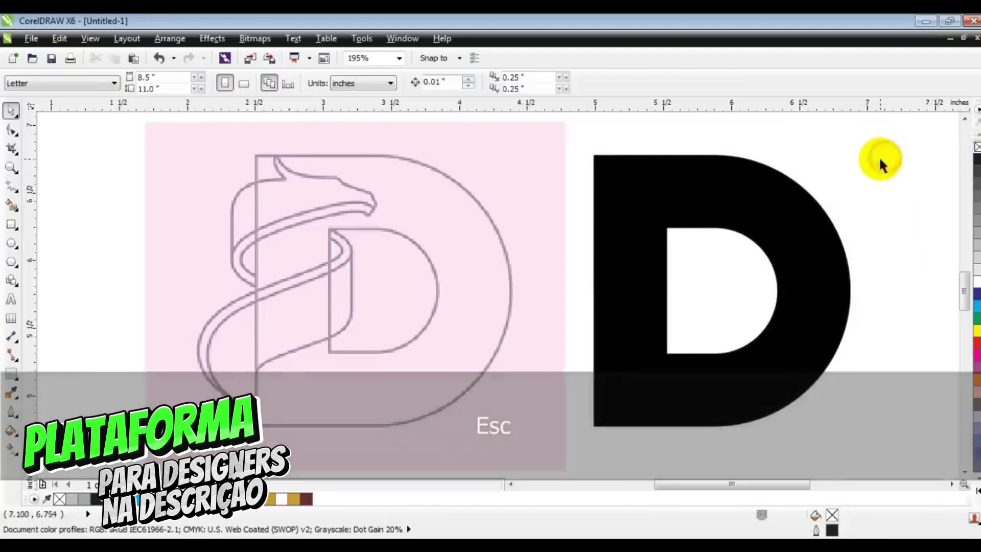
Draw a closed outline of straight Freehand segments over the dragon's head and neck, following the sketch's main corners
click(11, 167)
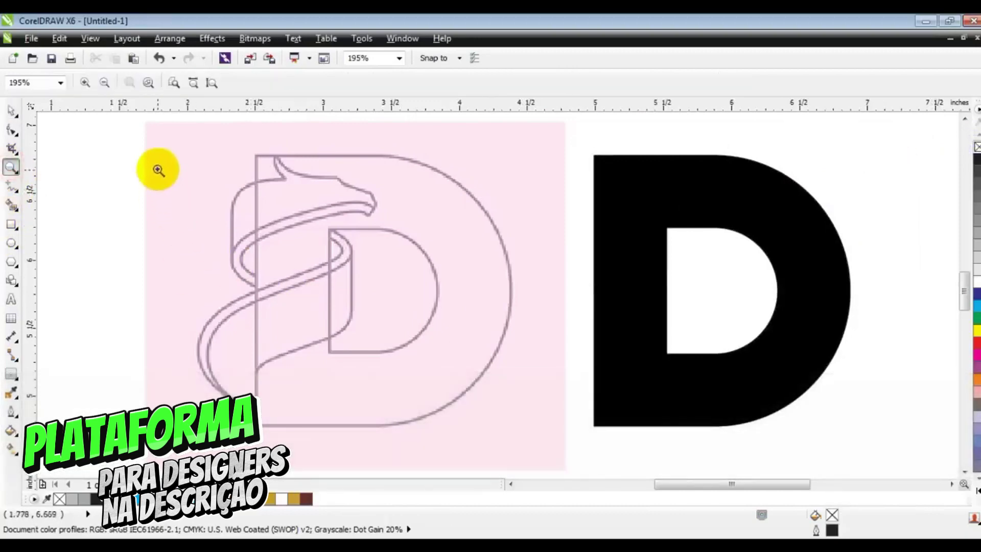
drag(175, 148, 533, 314)
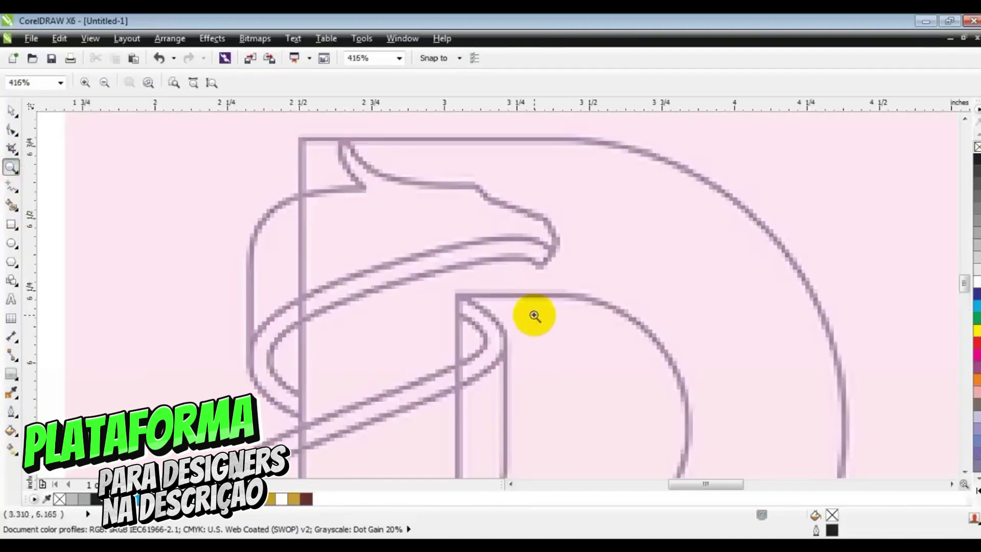
click(6, 189)
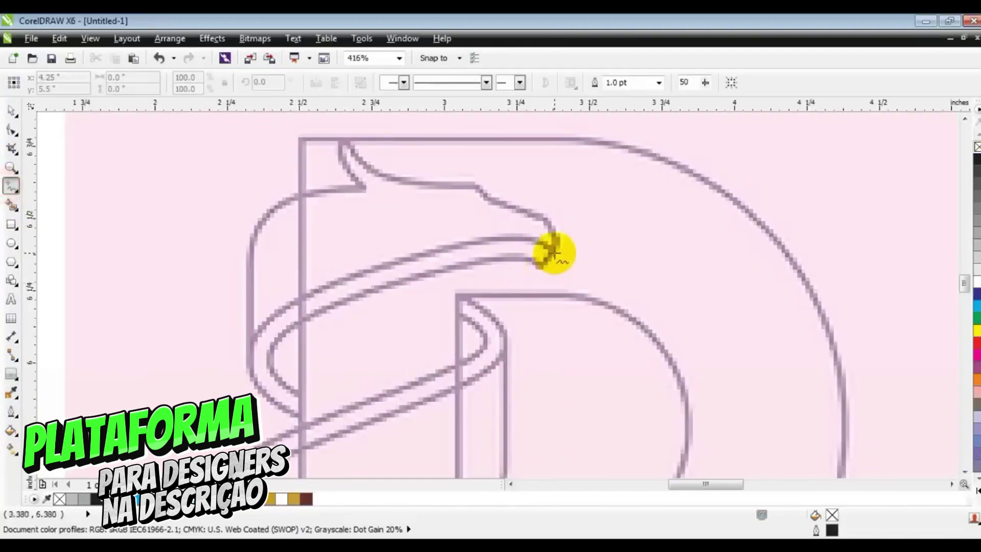
click(554, 252)
double_click(476, 187)
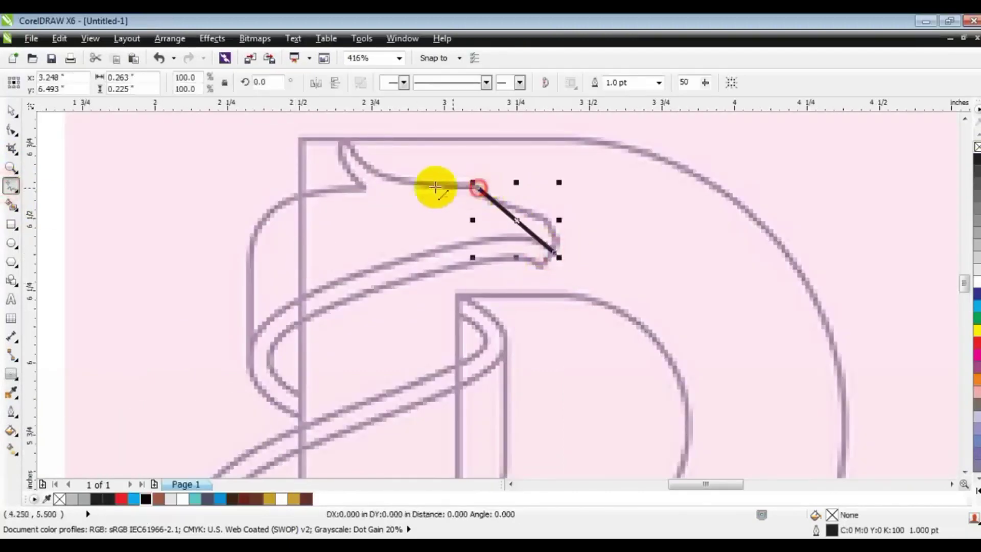
click(339, 140)
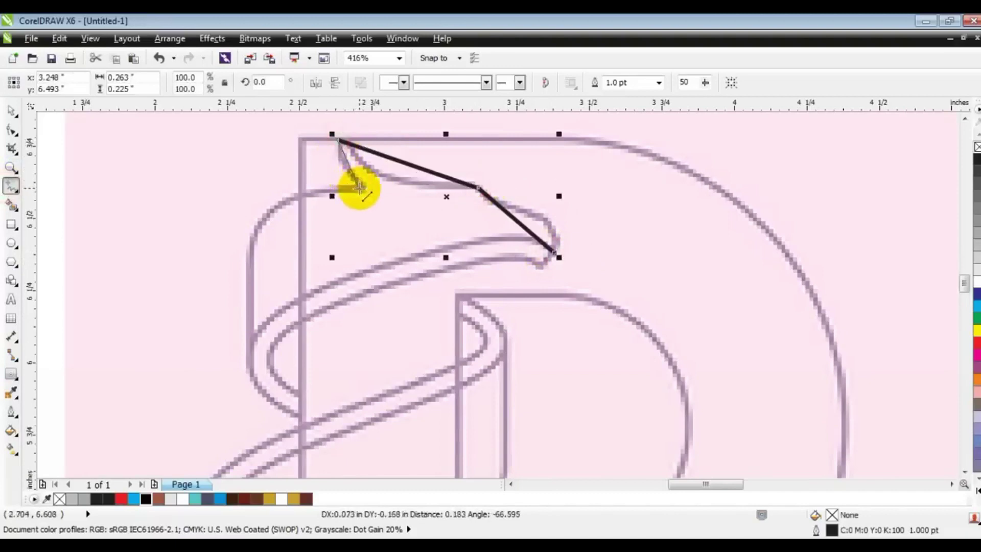
click(250, 247)
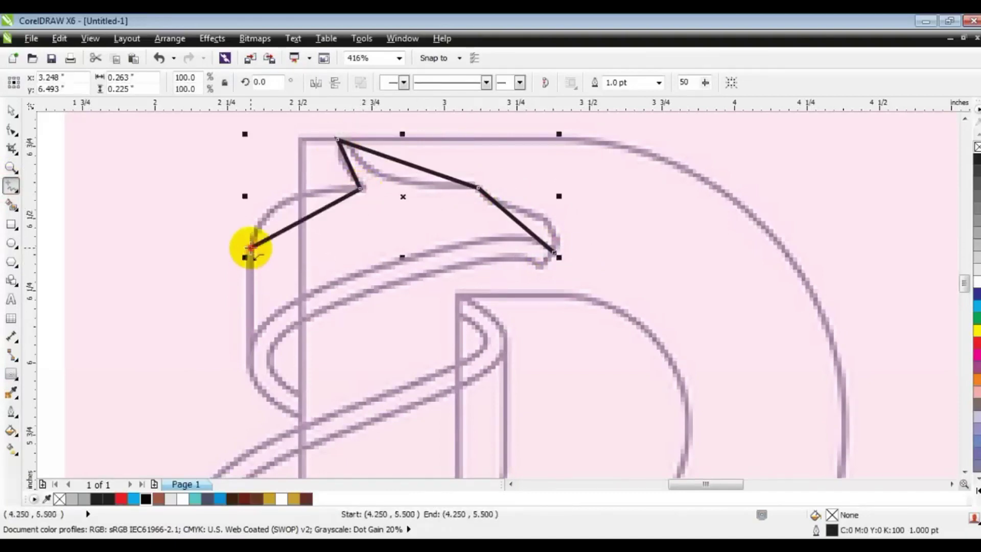
click(250, 372)
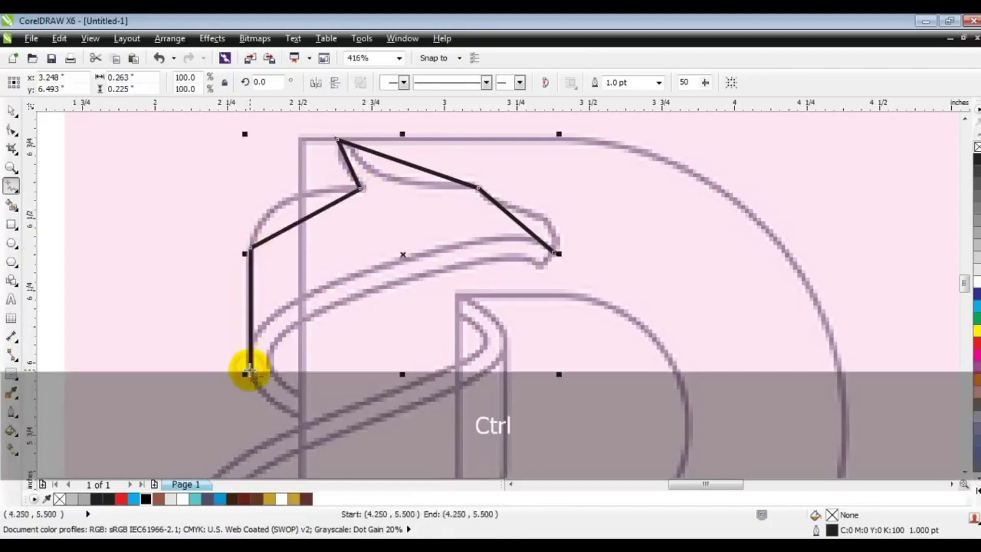
click(294, 308)
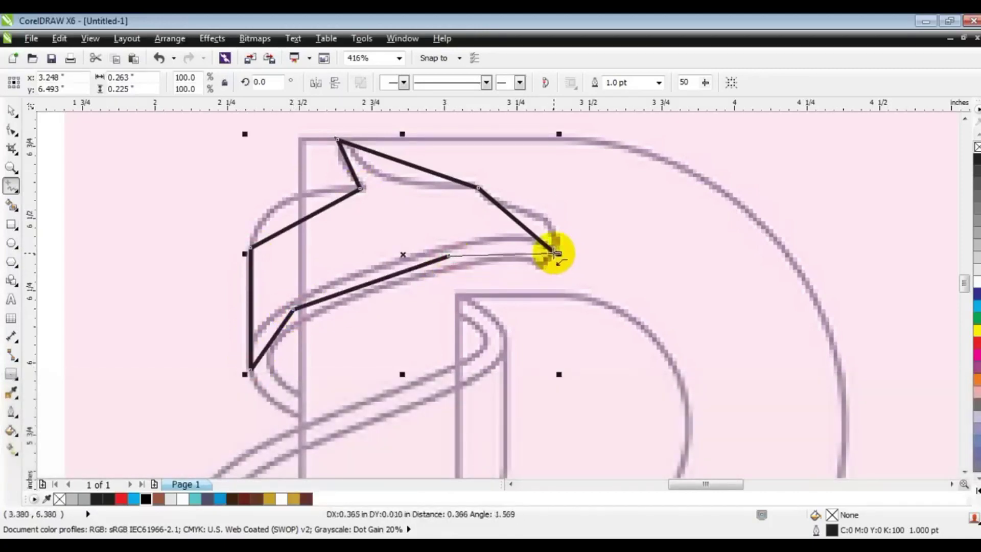
click(554, 252)
Convert the head outline's segments to curves and bend the neck and horn edges to match the sketch
click(12, 134)
drag(186, 125, 609, 383)
click(204, 83)
drag(294, 219, 274, 207)
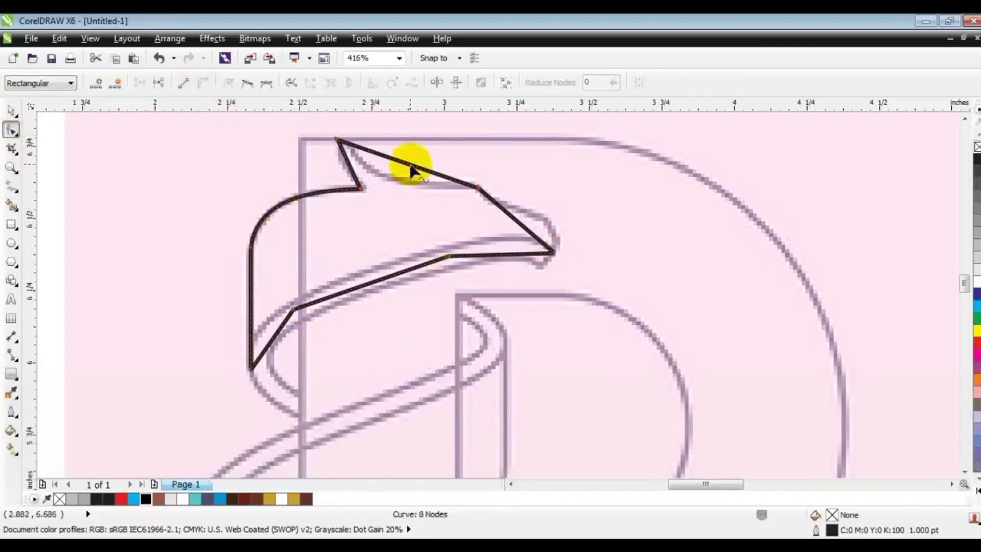
drag(408, 165, 355, 176)
click(496, 180)
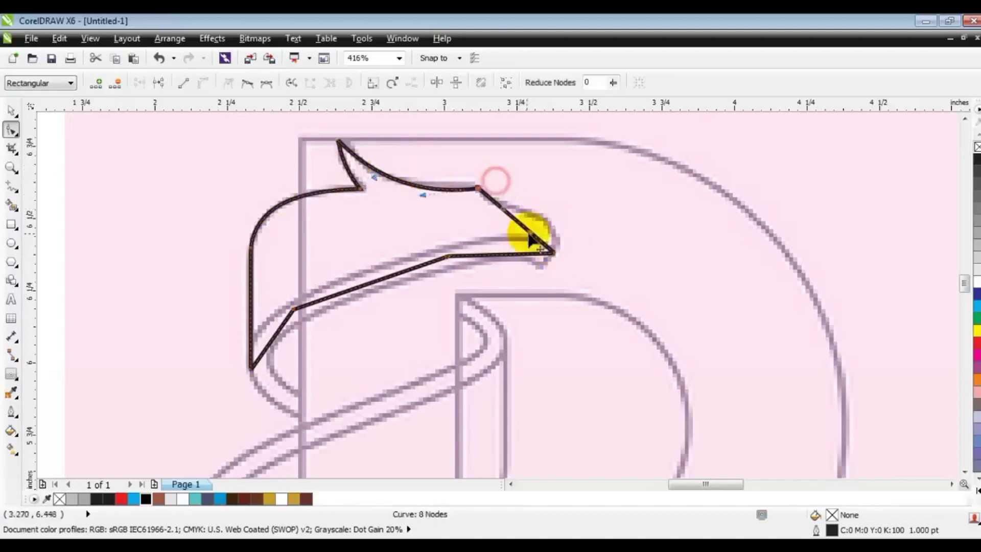
Bend the head outline's snout and lower edge into smooth curves along the sketched head and ribbon
drag(531, 238, 563, 215)
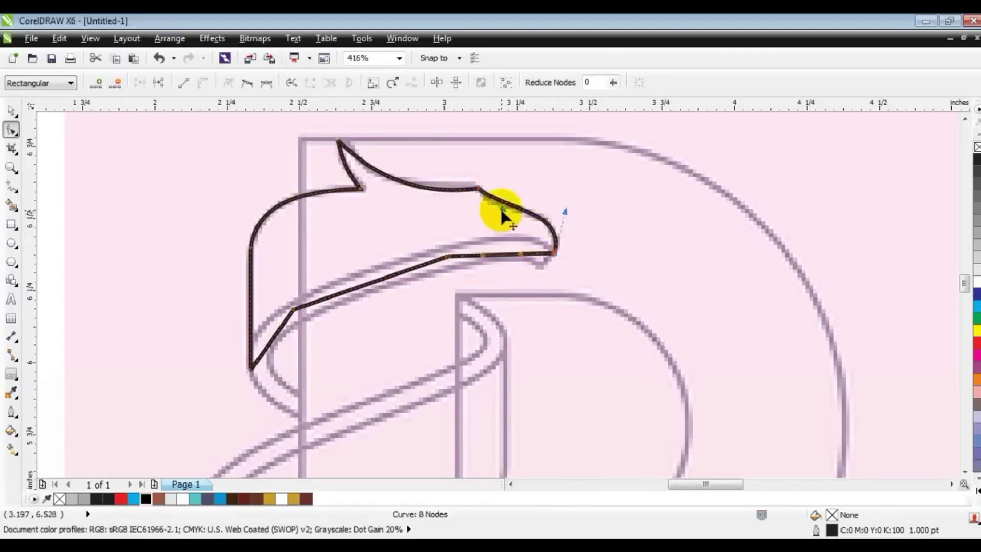
drag(502, 211, 501, 212)
drag(505, 255, 506, 251)
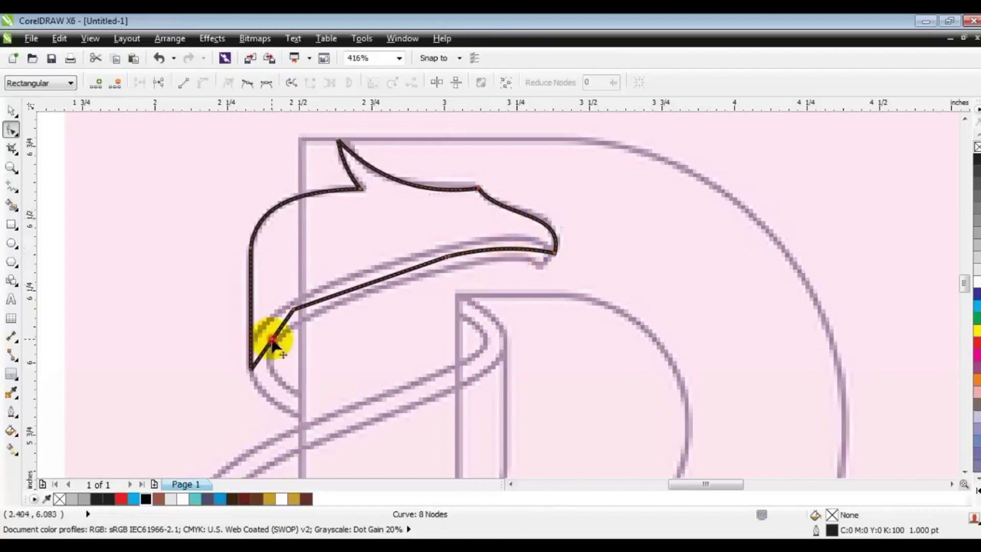
mouse_move(273, 343)
mouse_down()
mouse_move(262, 332)
mouse_move(291, 351)
mouse_up()
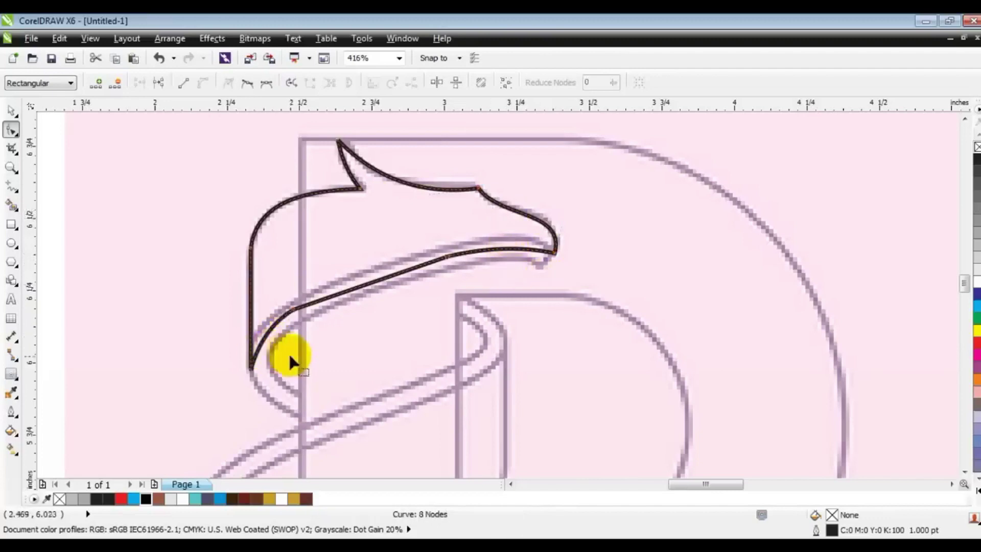
Draw a closed straight-segment outline of the thin ribbon under the head, from the D's left edge to the mouth tip
click(9, 190)
click(301, 395)
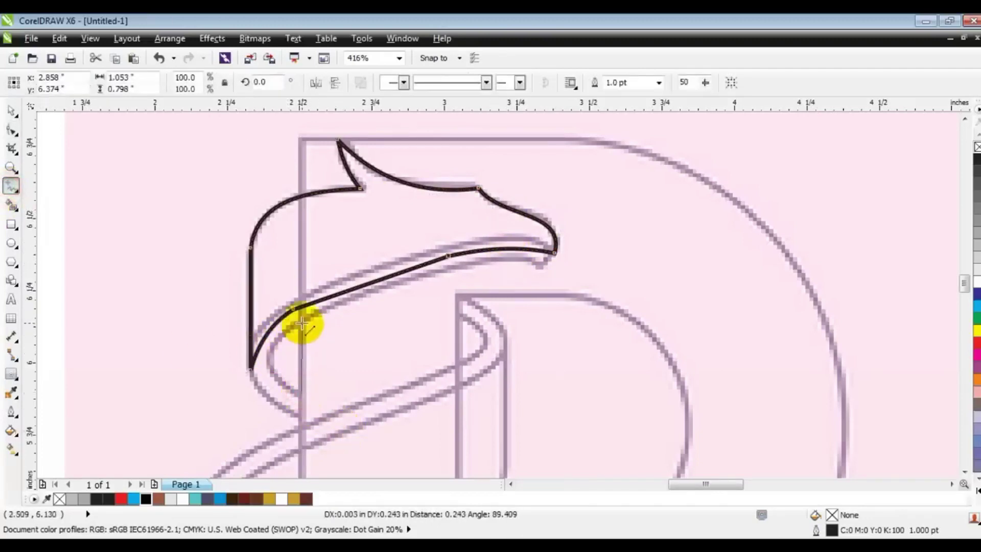
ctrl+click(301, 317)
click(553, 252)
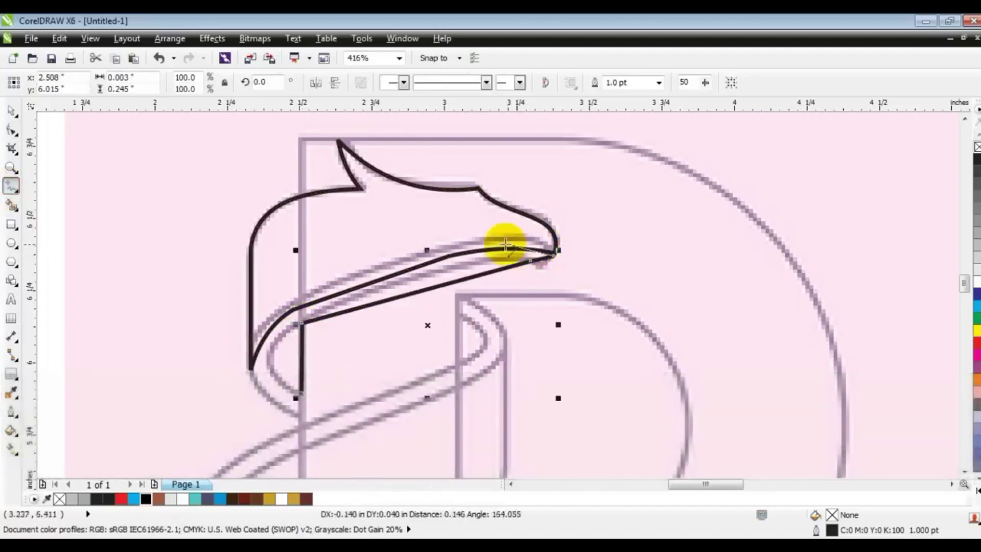
click(490, 241)
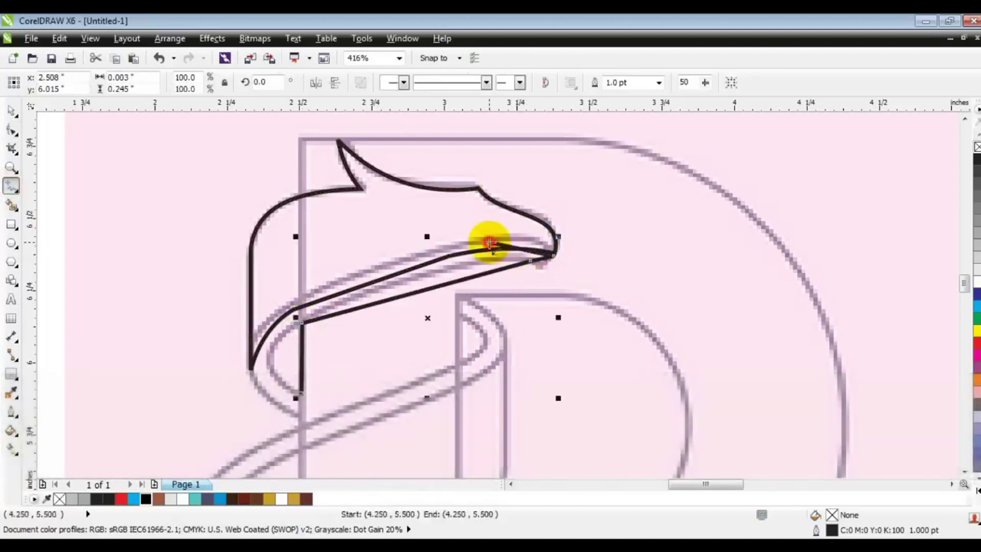
click(250, 348)
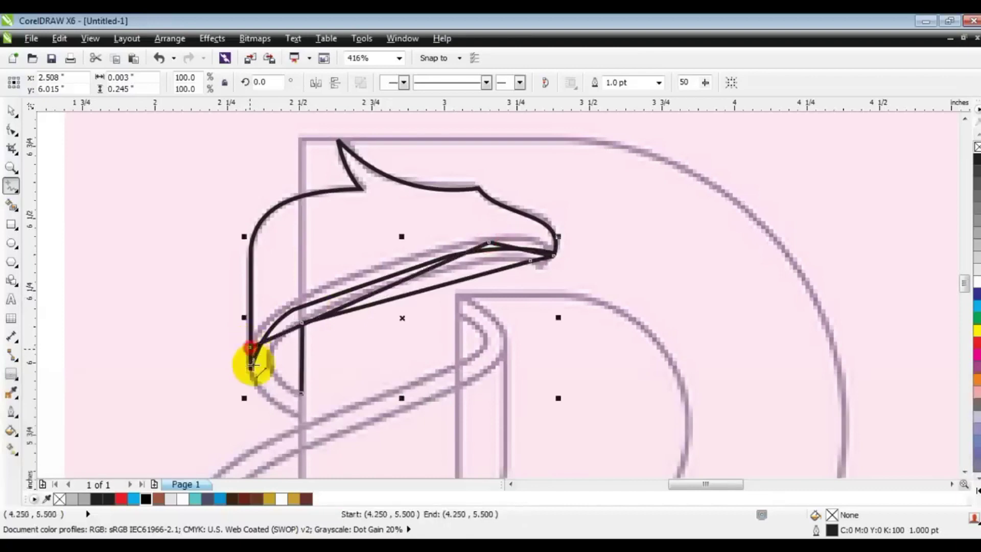
click(301, 418)
ctrl+click(301, 392)
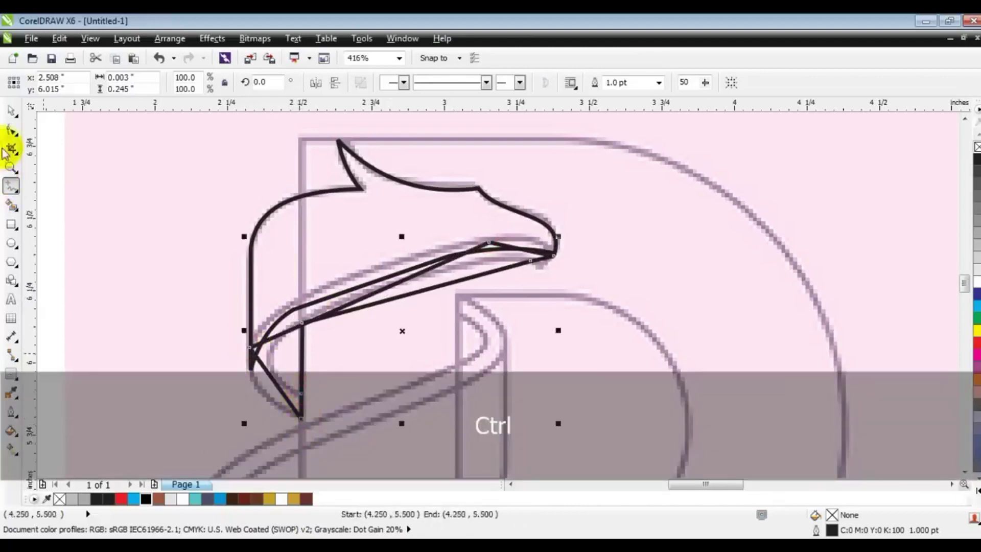
Convert the thin ribbon outline's segments to curves and bend its long upper edge to match the sketch
click(11, 132)
drag(143, 164, 676, 456)
key(shift+F2)
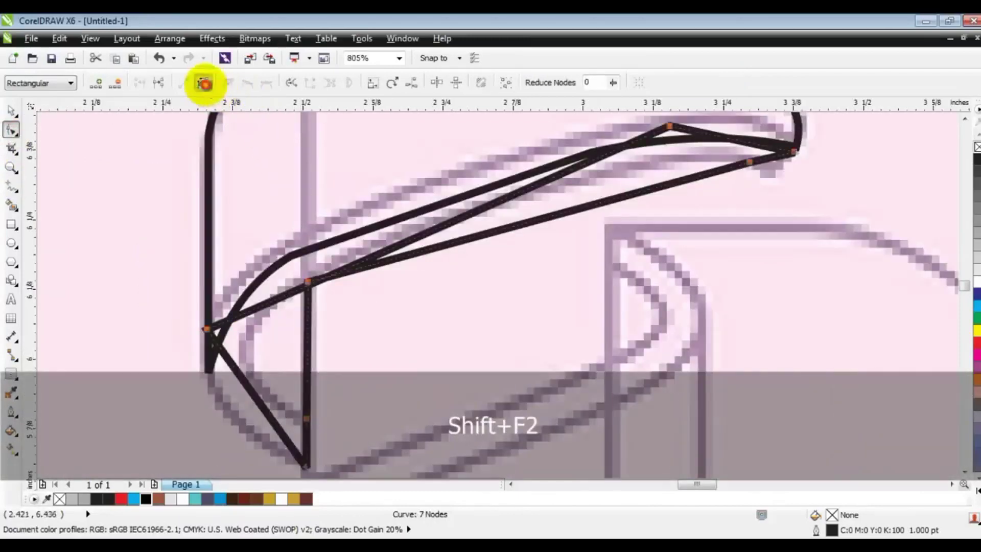
drag(457, 219, 363, 208)
key(F3)
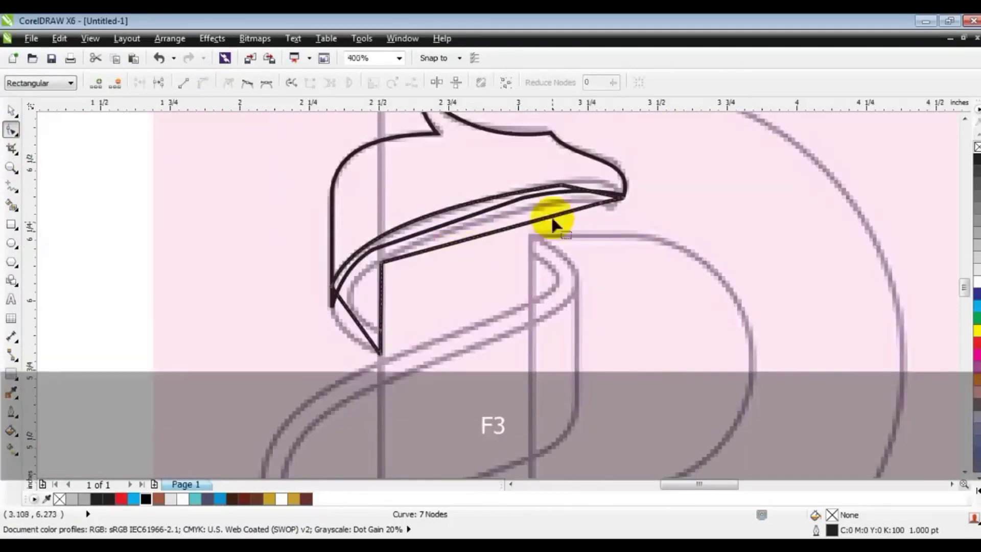
Curve the ribbon outline's mouth tip, long lower edge and inner left bend to follow the sketch
drag(593, 190, 613, 208)
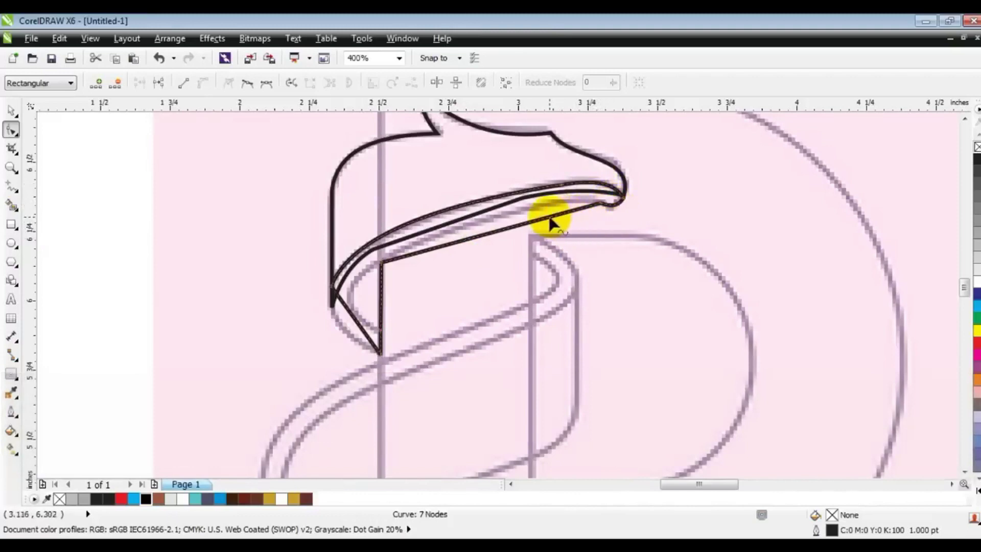
click(593, 199)
drag(529, 223, 536, 209)
drag(452, 244, 477, 219)
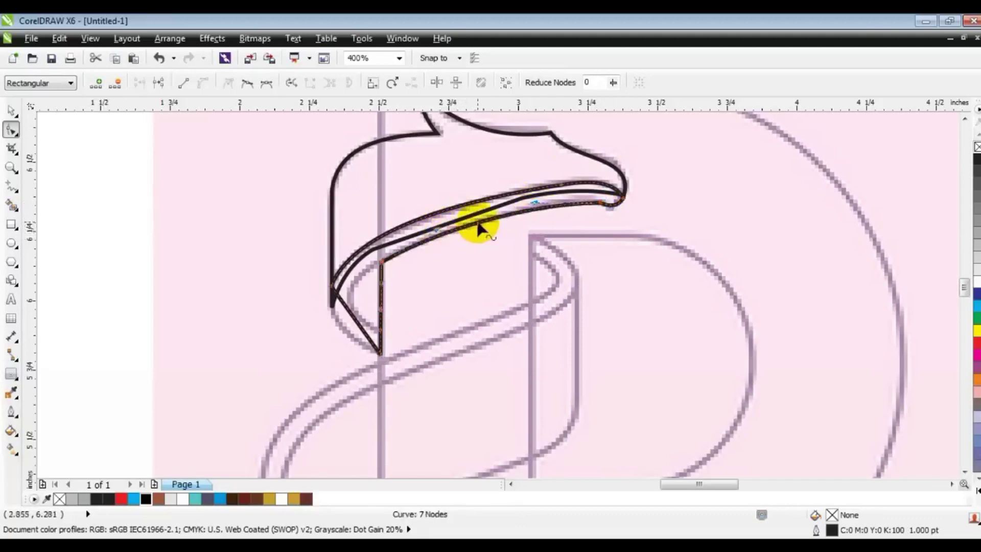
click(477, 214)
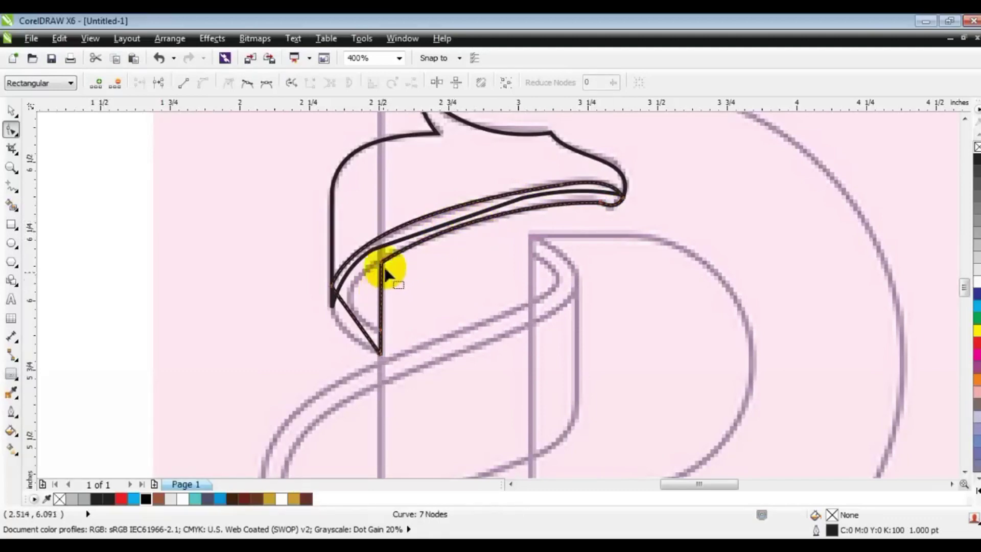
drag(377, 281, 327, 316)
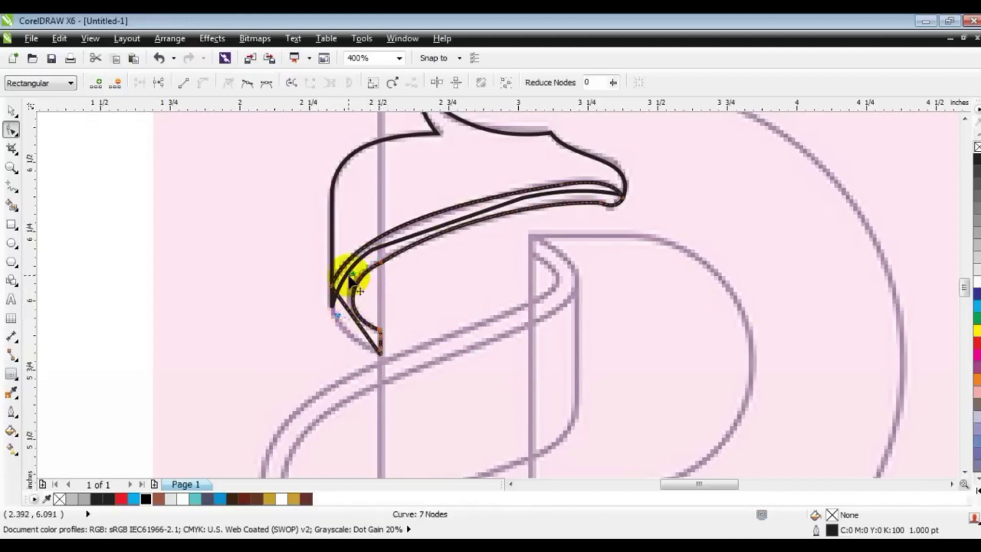
Bend the thin ribbon outline's outer left edge into a rounded curve following the sketch
drag(346, 280, 335, 326)
click(15, 106)
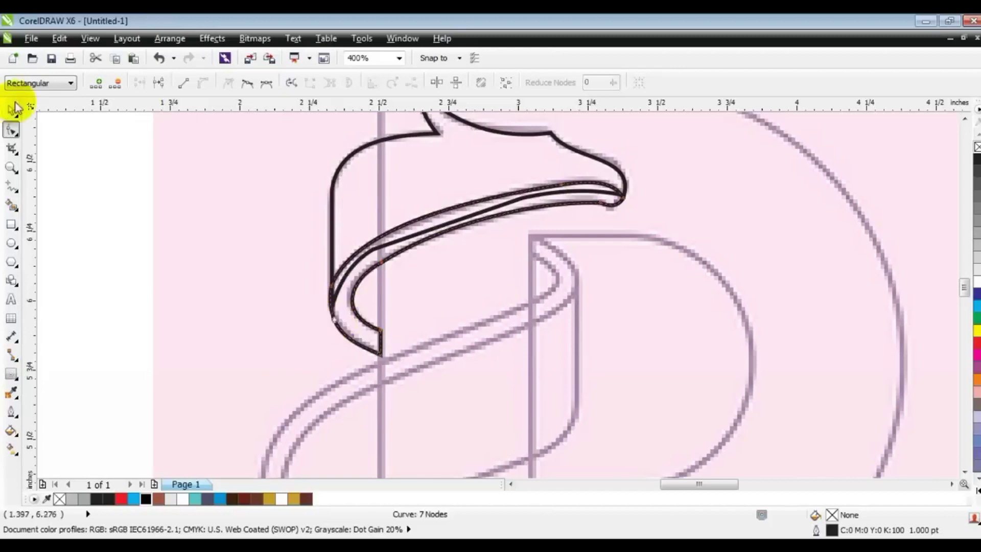
Bring the head outline to the front and fill it with the Cylinder - Gold 01 fountain fill preset
click(559, 149)
key(shift)
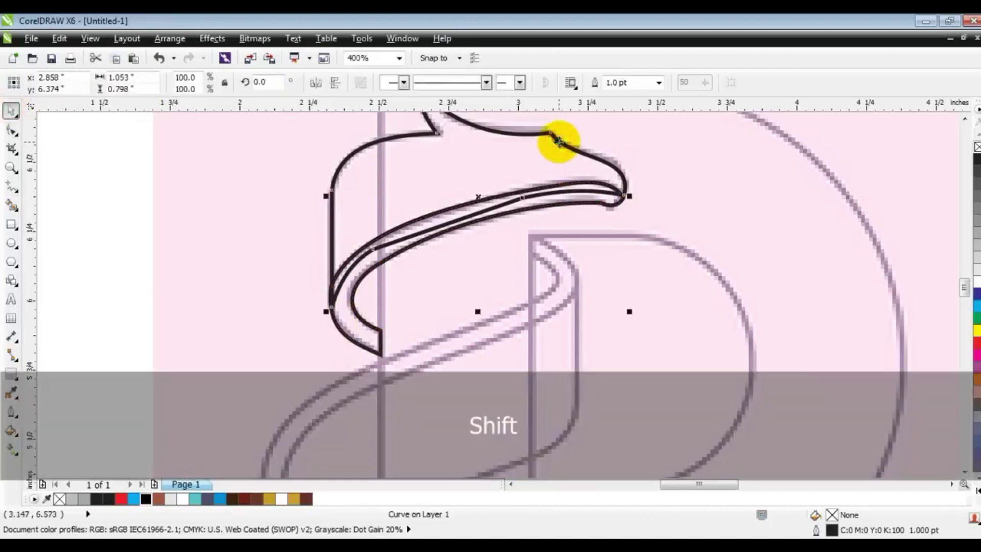
click(11, 430)
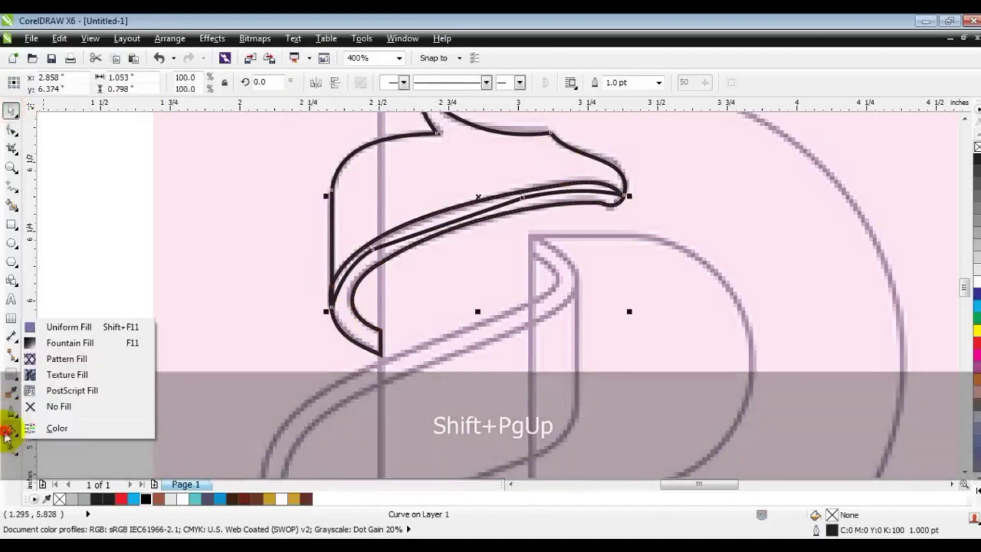
click(48, 343)
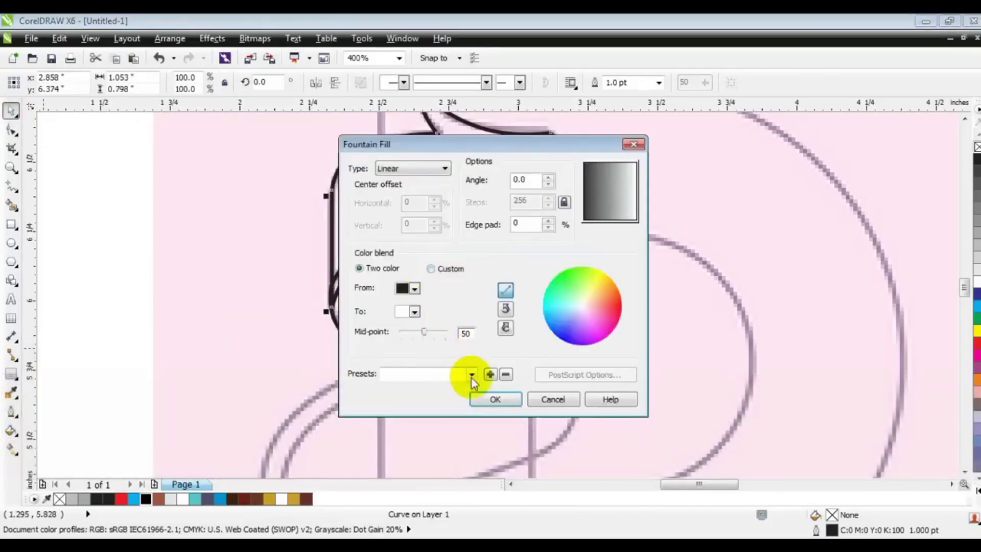
click(471, 374)
click(471, 247)
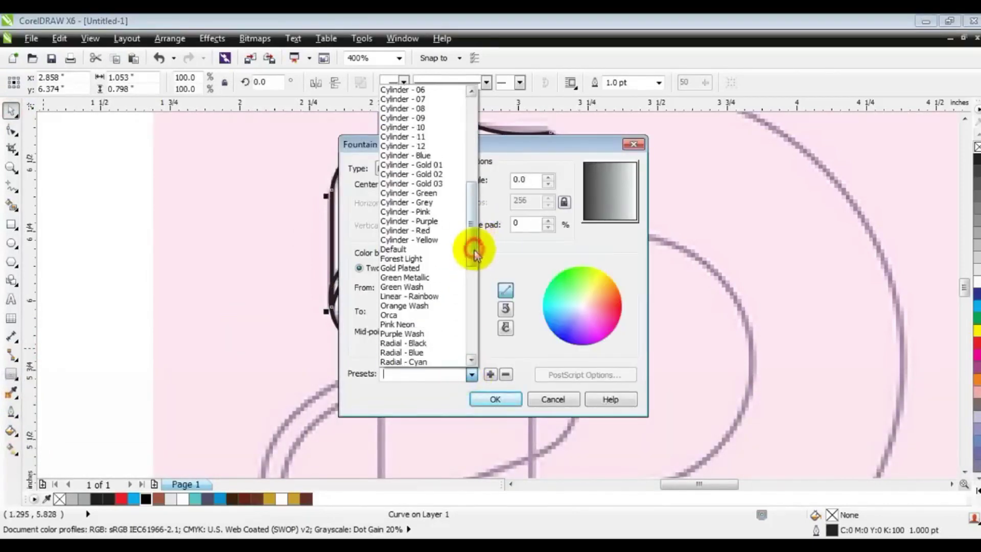
click(438, 168)
click(498, 399)
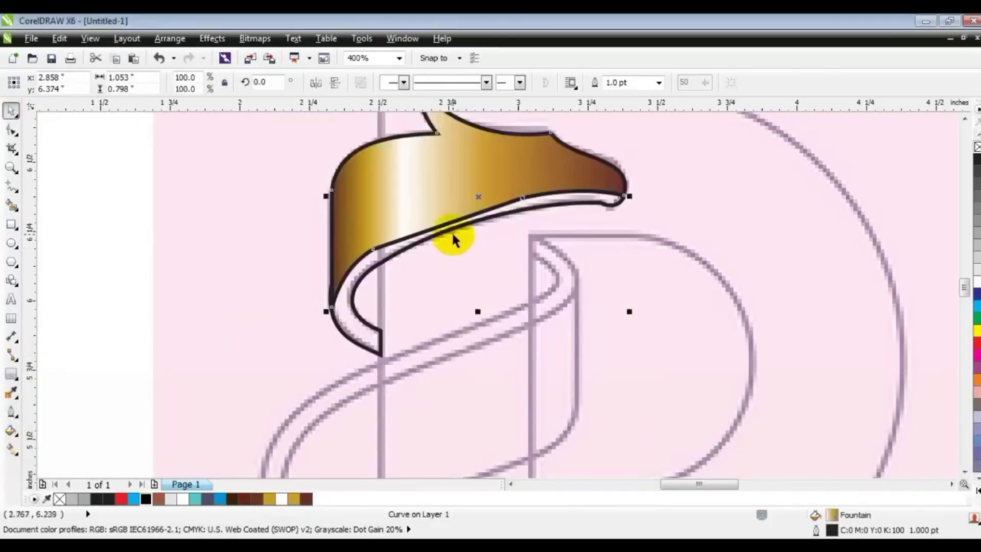
Bring the thin ribbon outline in front of the head and copy the head's fill onto it
key(shift+Page_Up)
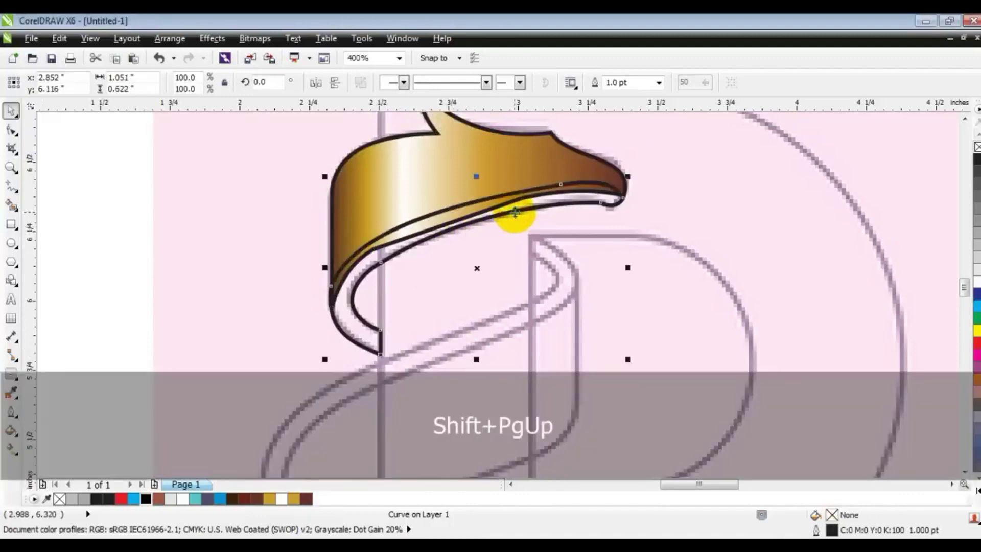
click(59, 39)
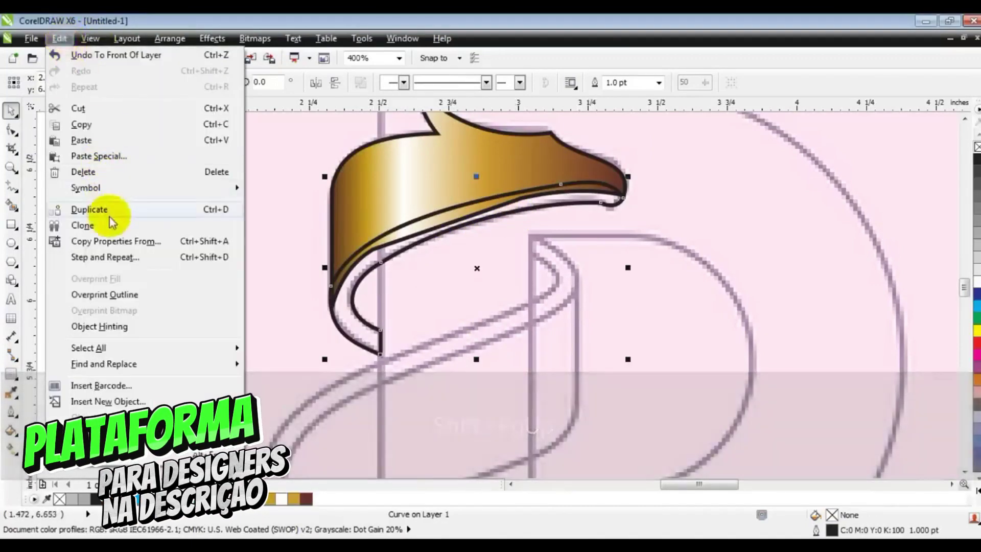
click(111, 244)
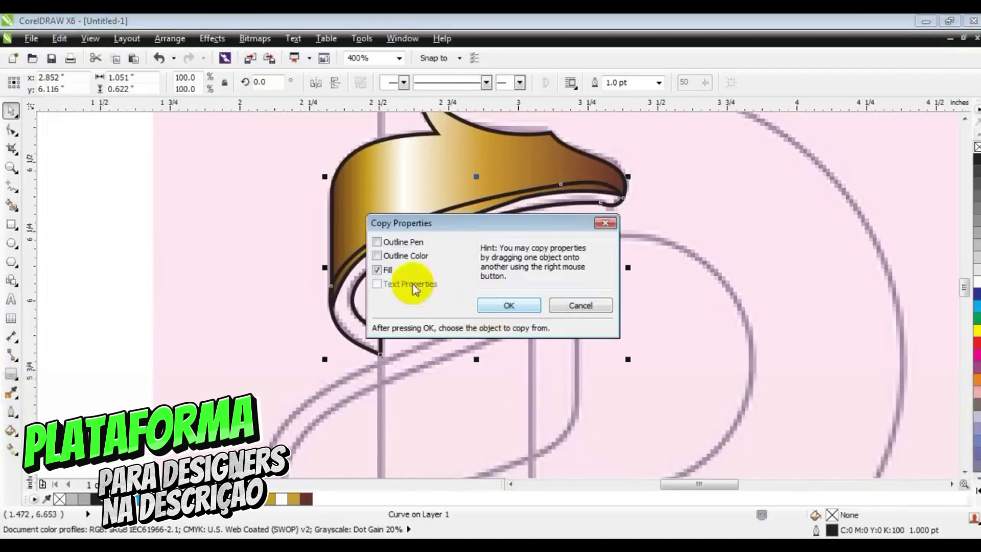
click(506, 305)
click(404, 176)
Realign the thin ribbon's gradient diagonally, from above the mouth tip to below its left bend, with the highlight near the mouth
key(g)
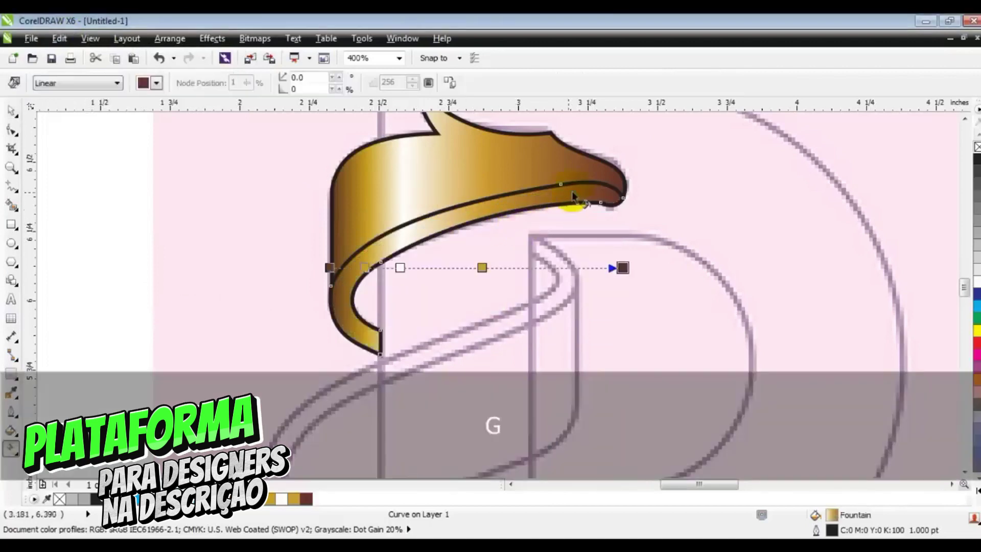
drag(392, 333, 665, 151)
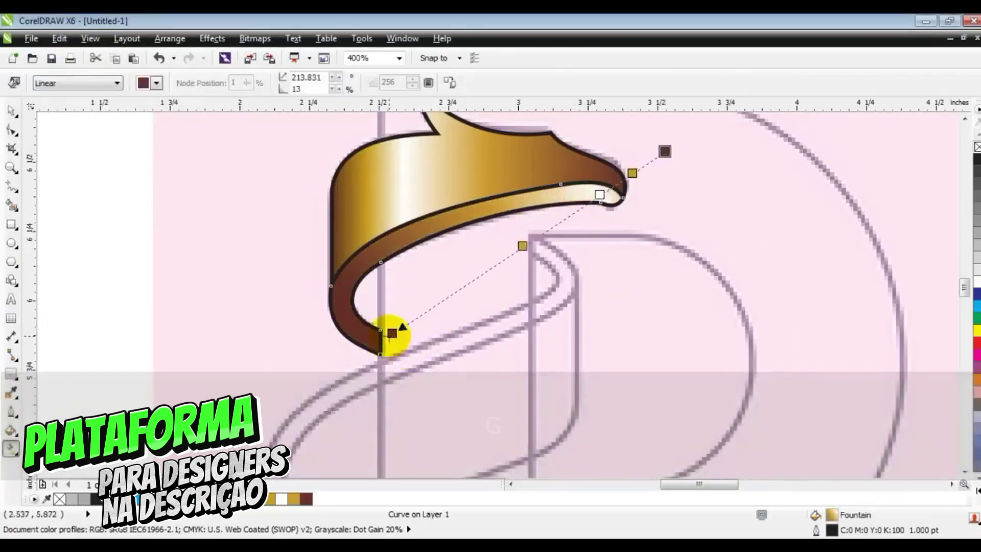
drag(392, 333, 313, 378)
Shorten and slightly tilt the head's linear gradient, and extend the thin ribbon's gradient farther beyond its lower-left bend
click(440, 168)
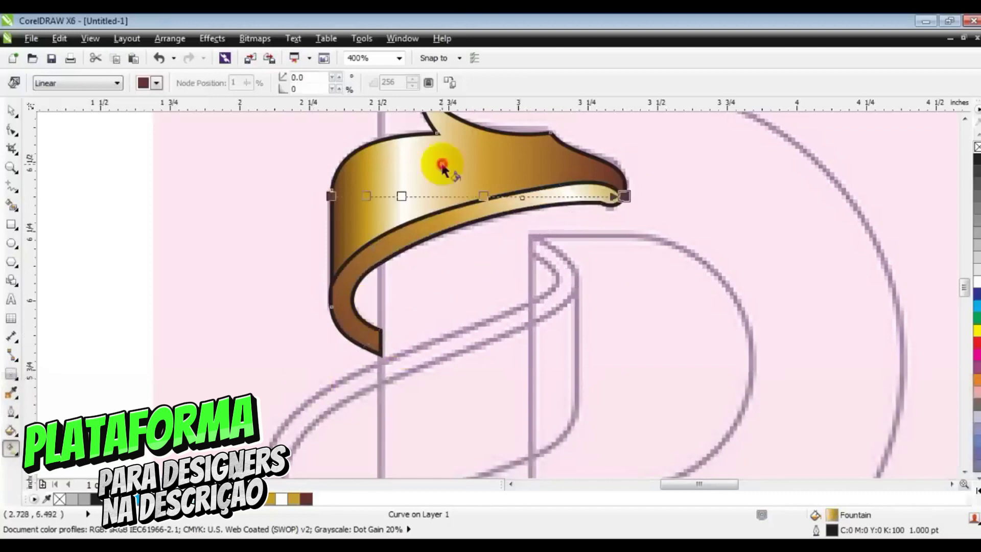
drag(623, 195, 580, 169)
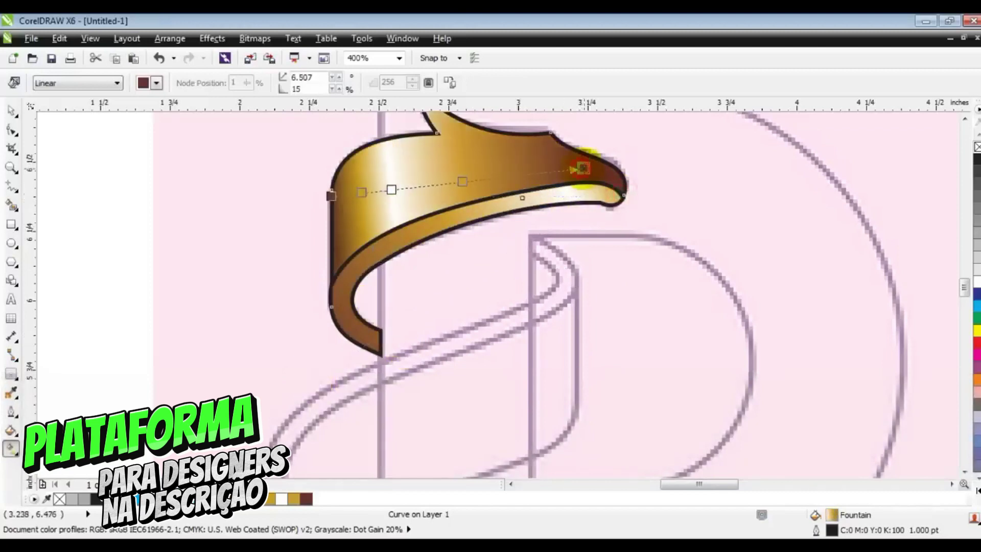
drag(330, 195, 343, 191)
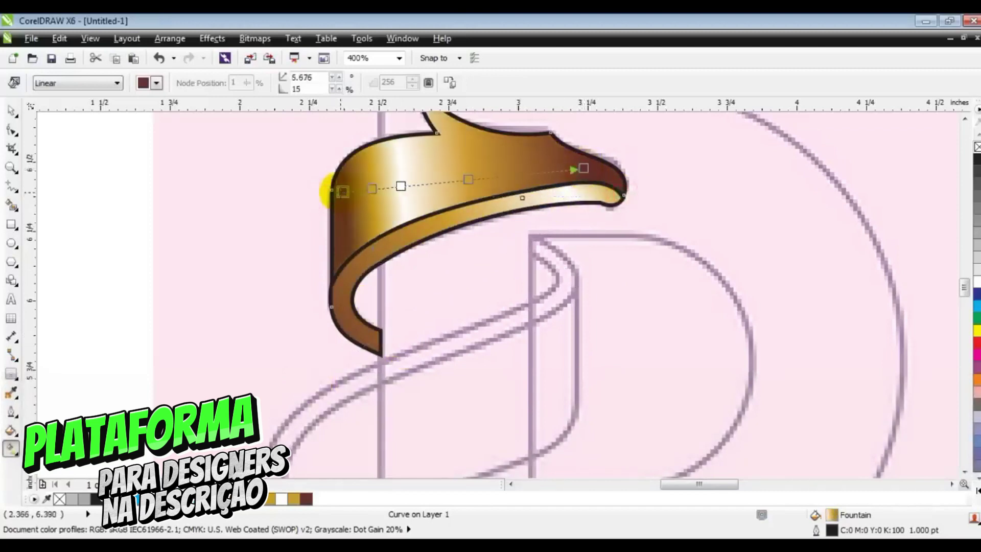
click(336, 274)
drag(324, 285, 265, 397)
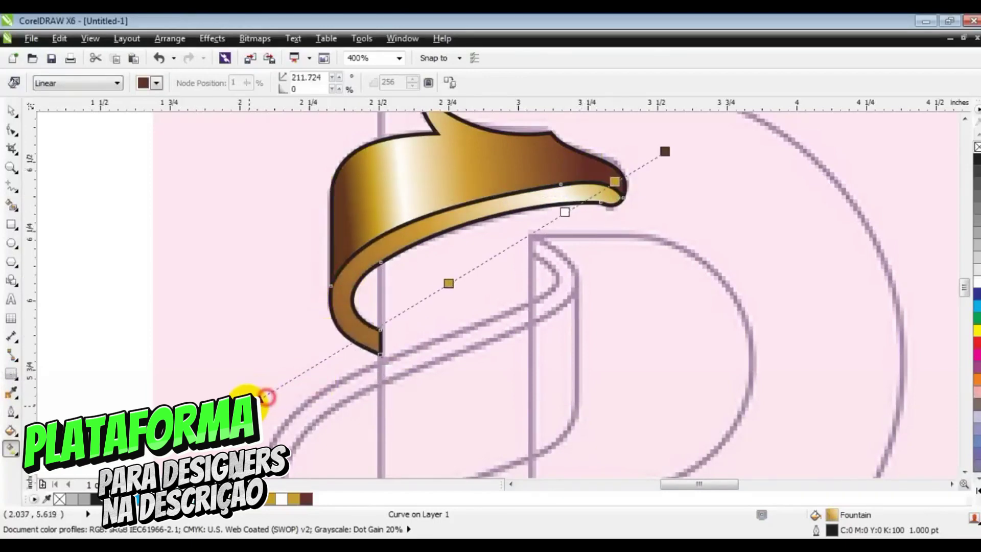
Select the gold head and thin ribbon together and remove their outlines
click(12, 110)
key(F3)
key(Escape)
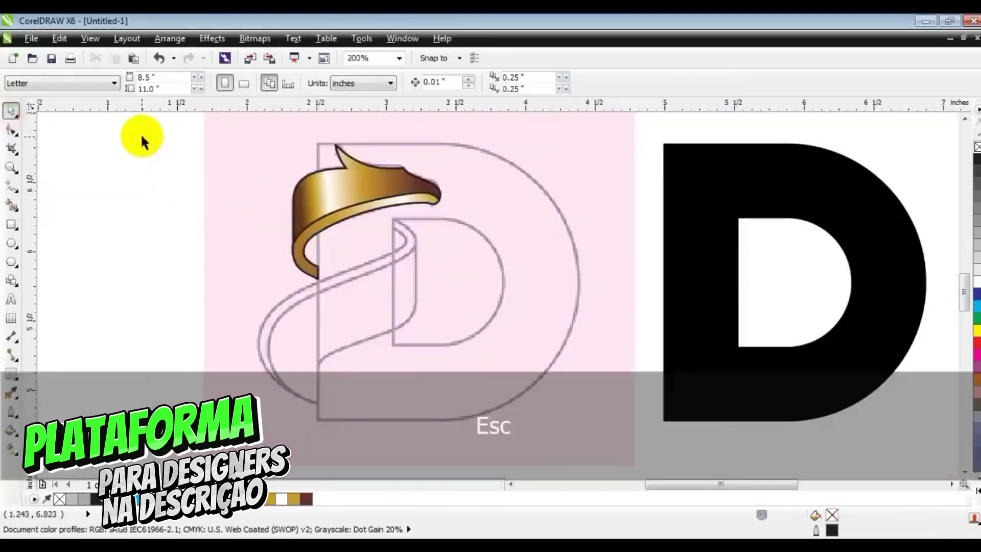
drag(143, 141, 516, 324)
right_click(976, 147)
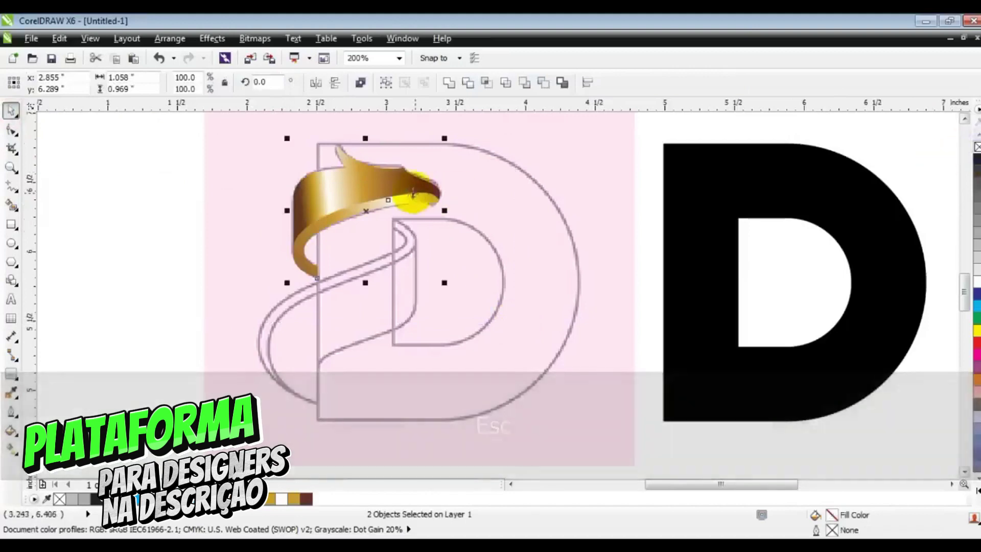
Move the gold head and ribbon onto the black D's upper-left part, aligning the ribbon's end with its left edge
drag(413, 194, 756, 206)
key(shift+F2)
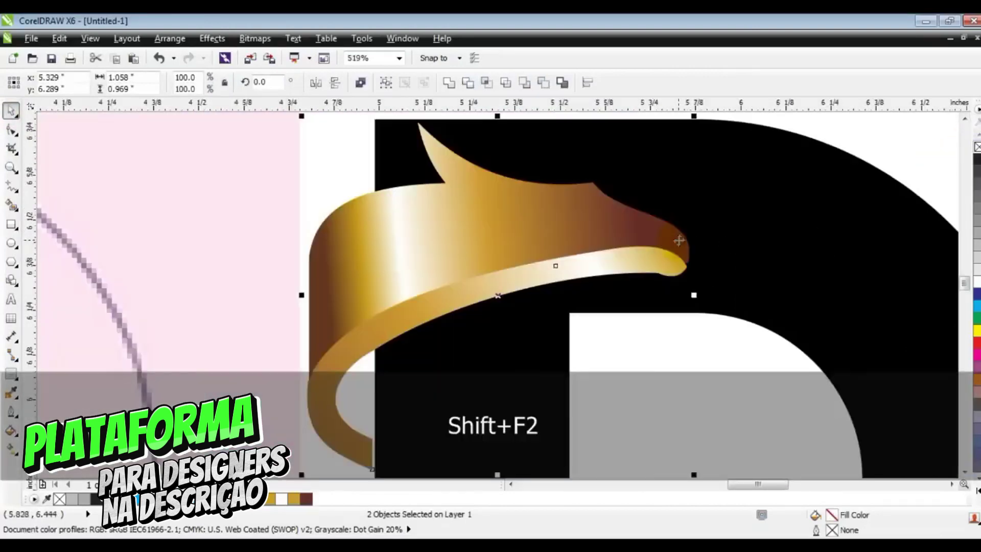
key(Right)
key(F3)
key(F3)
key(Escape)
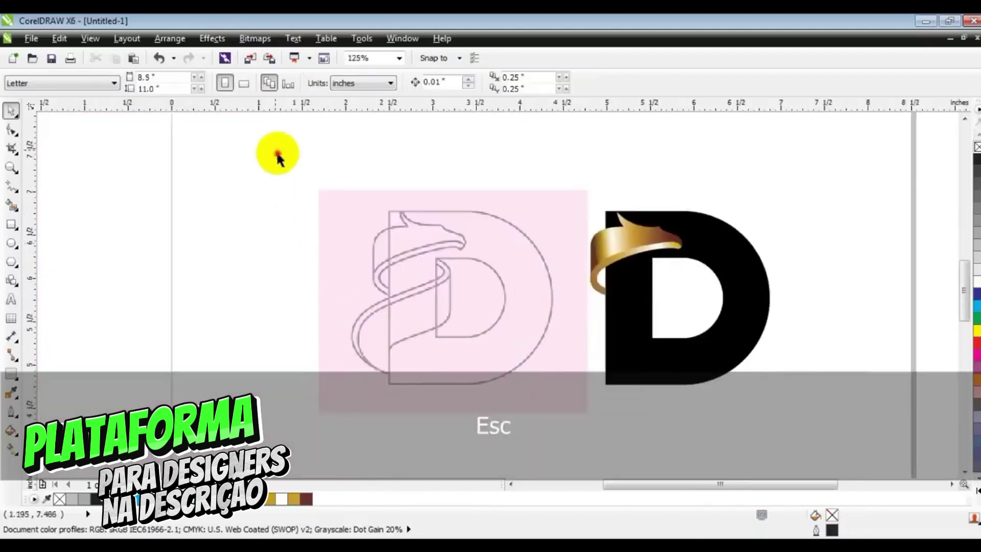
Draw a dark red rectangle about 0.194 by 0.272 in over the ribbon's left bend and send it to the back
drag(274, 153, 865, 465)
key(shift+F2)
key(Escape)
click(10, 167)
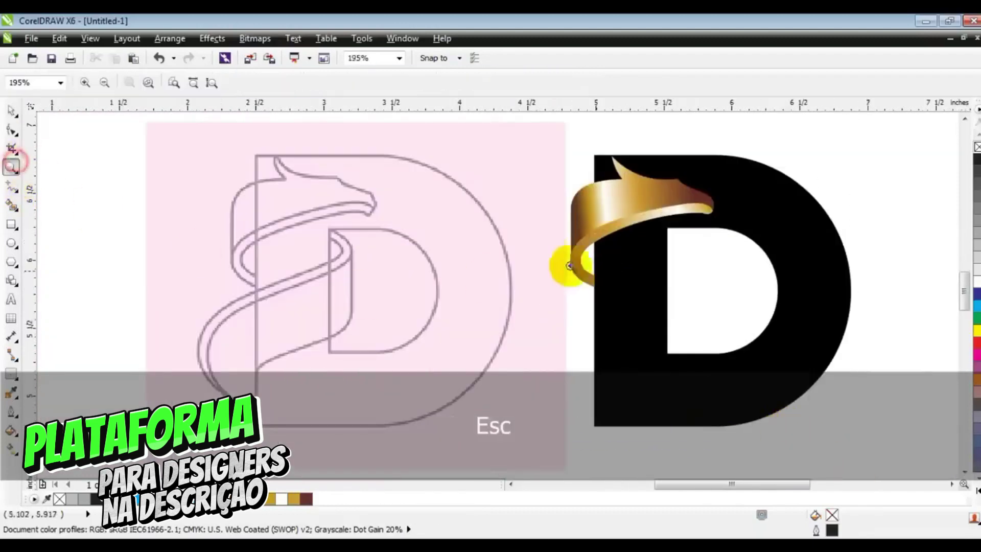
drag(551, 230, 608, 289)
click(13, 225)
drag(402, 206, 520, 372)
click(306, 498)
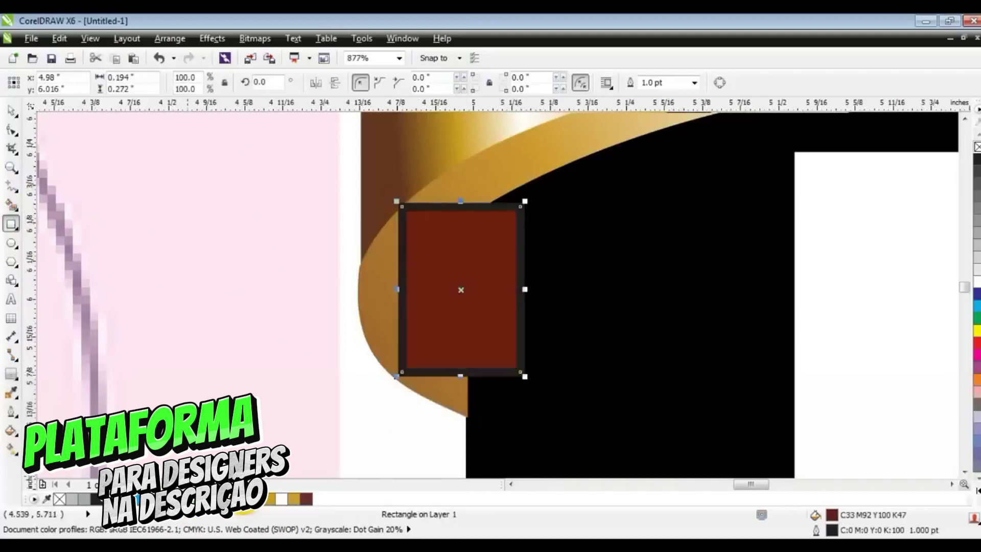
key(shift+Page_Down)
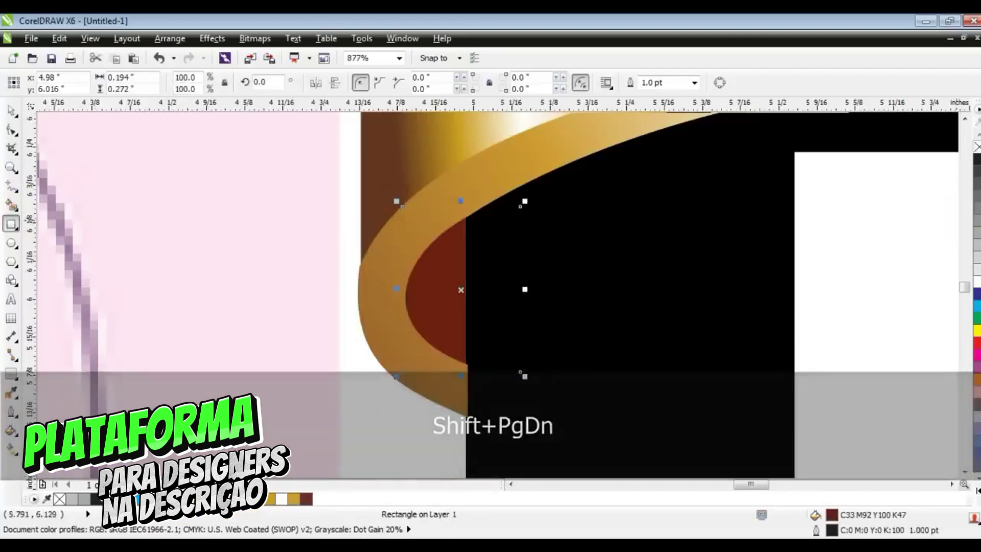
Remove the rectangle's outline and give it a linear gradient from black at the D's edge to dark red at the ribbon bend
right_click(59, 499)
click(96, 499)
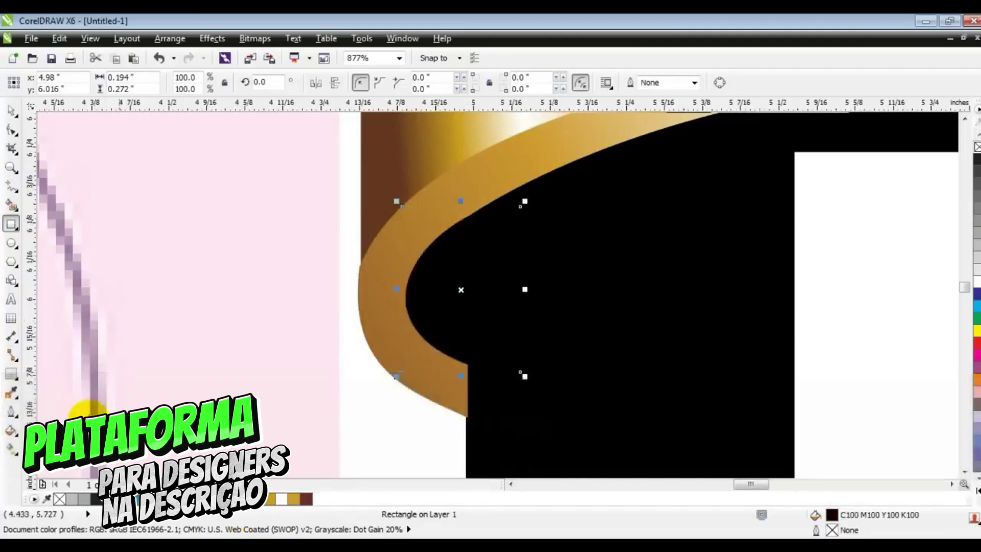
click(11, 447)
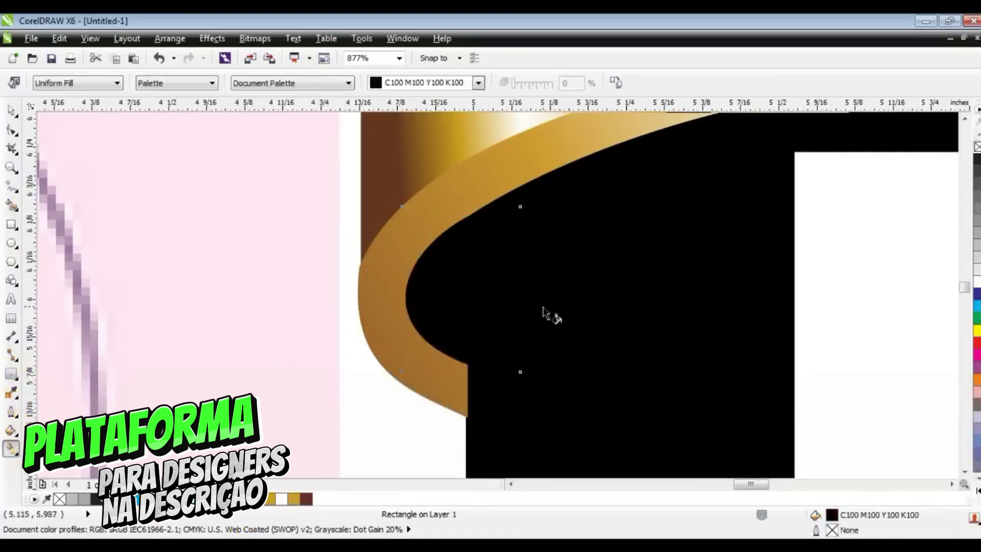
drag(431, 302, 431, 300)
drag(381, 395, 408, 297)
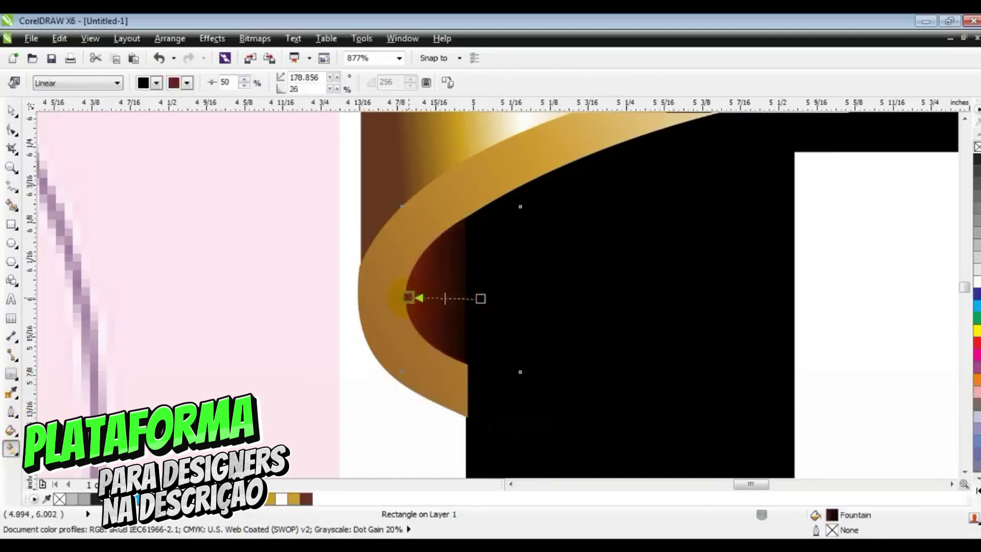
Examine the shaded ribbon on the black D alongside the sketch
click(11, 110)
key(F3)
key(F3)
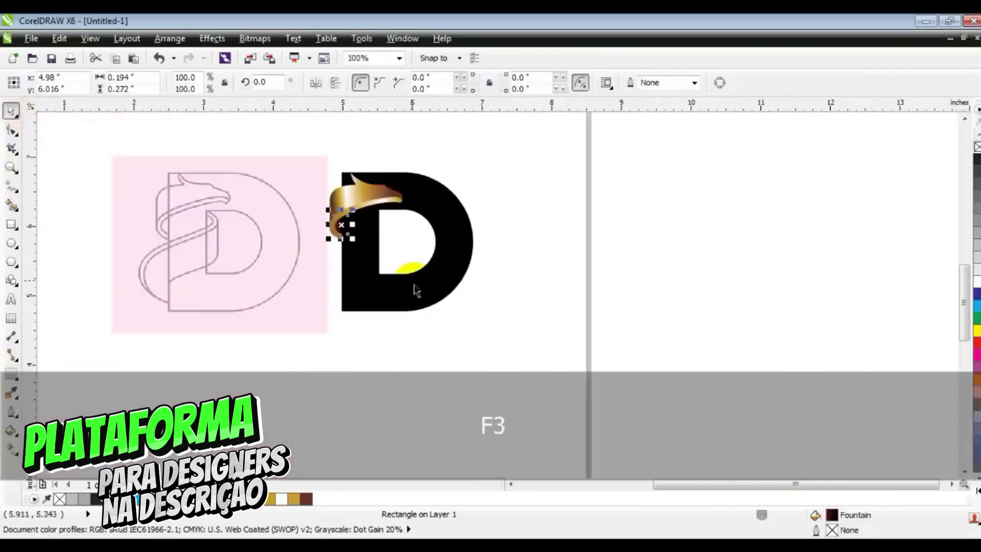
key(Escape)
drag(232, 209, 102, 129)
key(shift+F2)
key(Escape)
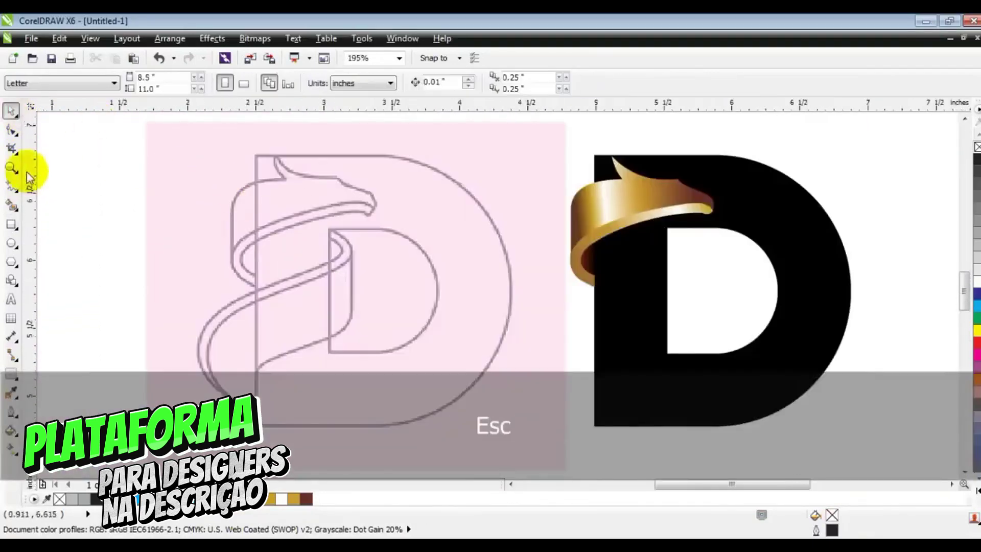
Draw a closed straight-segment outline for the sketch's wide lower ribbon, from the D's lower-left edge around the fold in its opening
click(11, 167)
drag(154, 203, 625, 450)
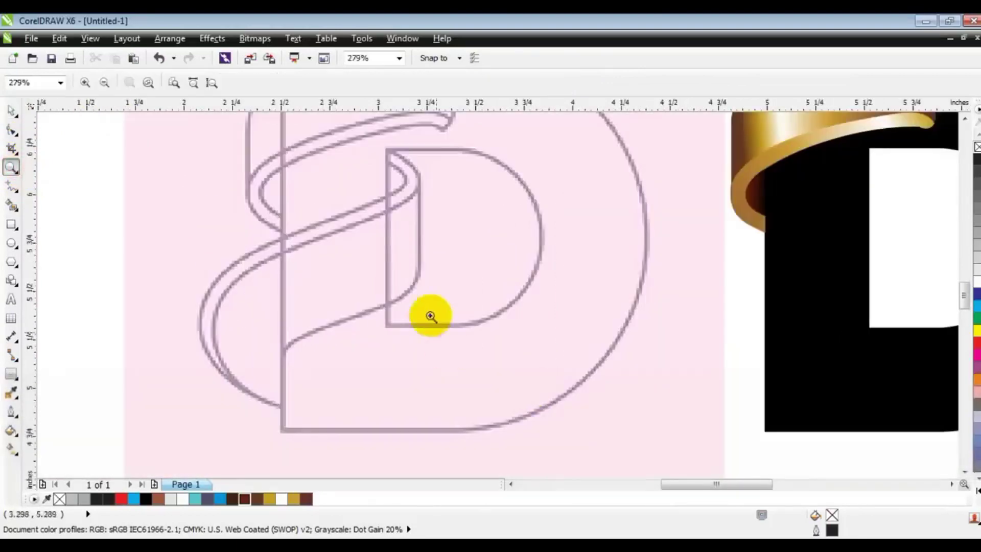
drag(148, 125, 494, 367)
key(ctrl+z)
drag(157, 129, 595, 423)
click(12, 186)
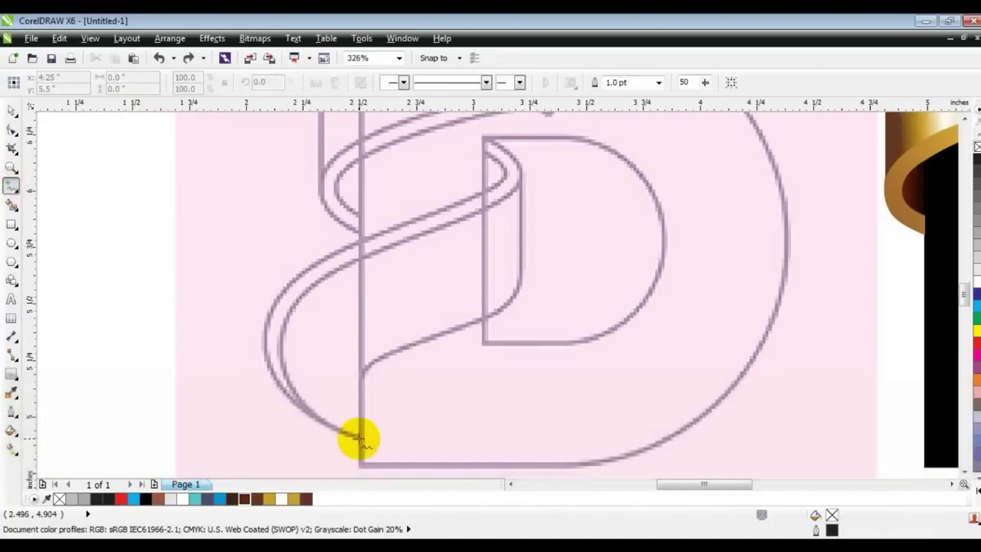
click(358, 437)
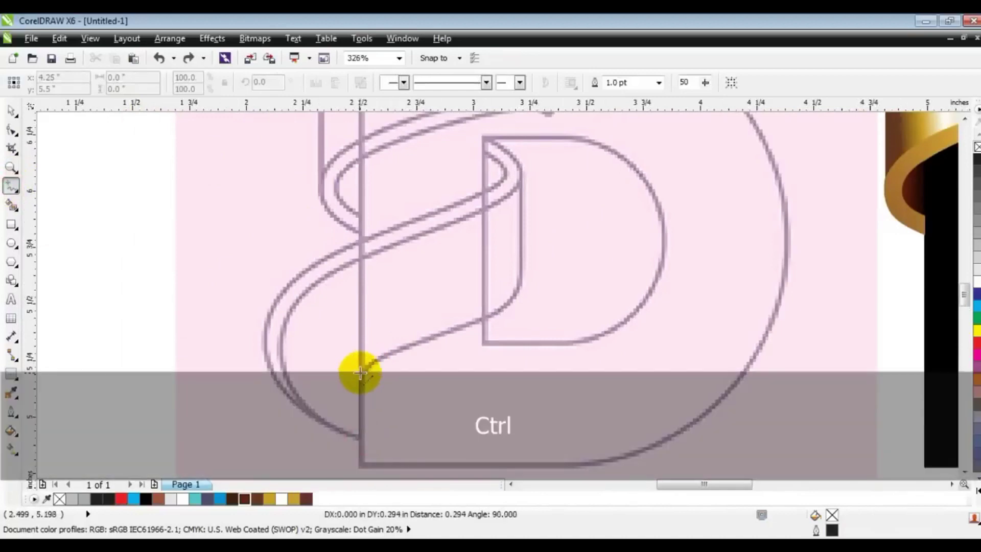
double_click(360, 366)
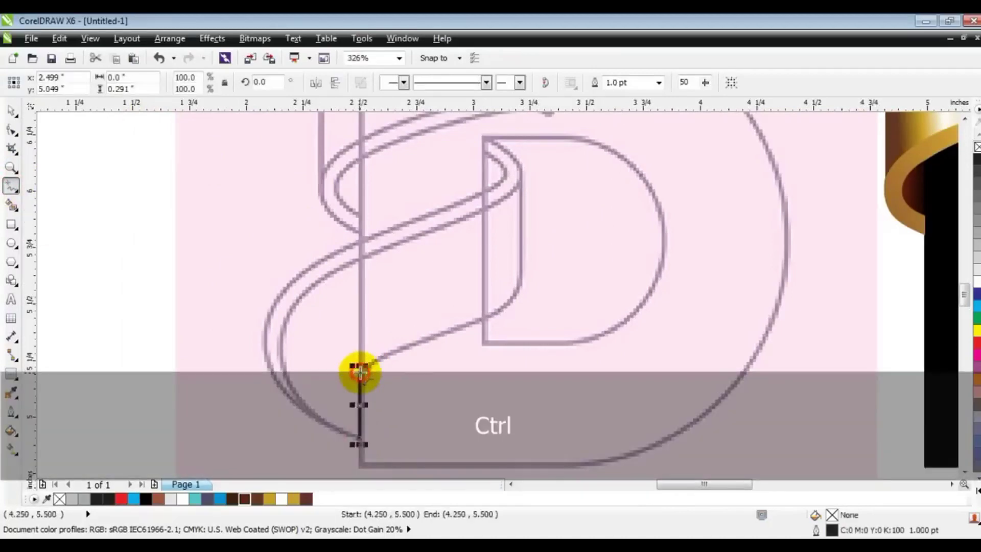
double_click(494, 317)
double_click(521, 249)
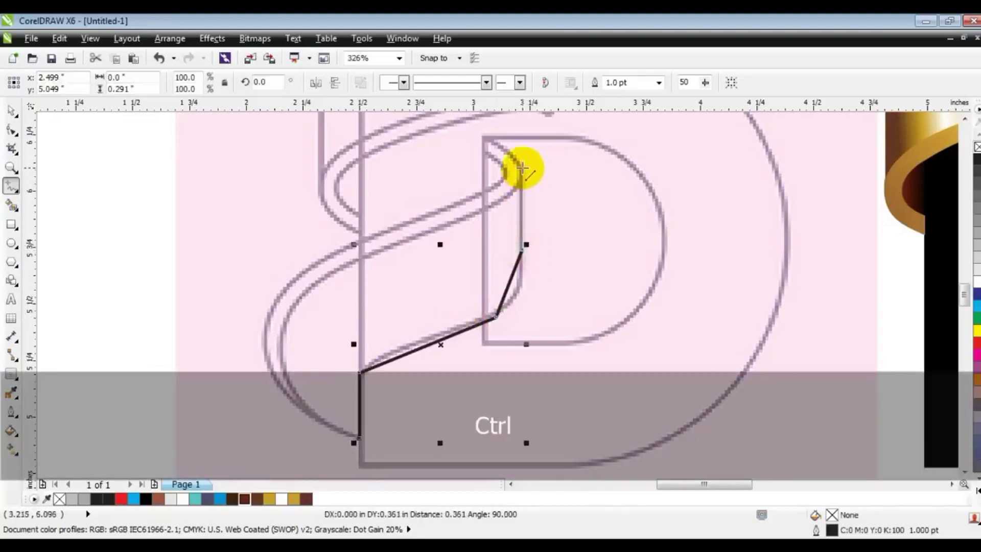
double_click(522, 167)
double_click(408, 239)
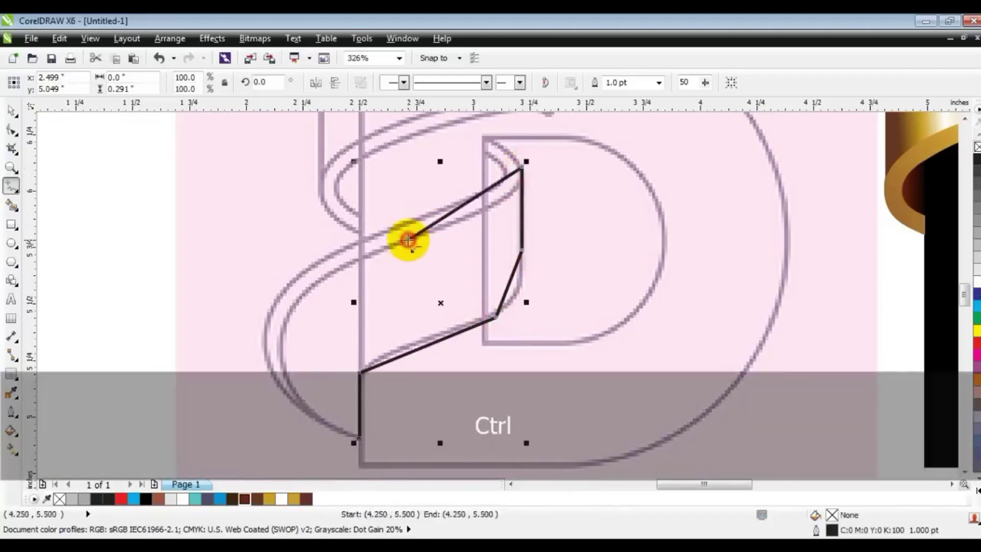
click(359, 437)
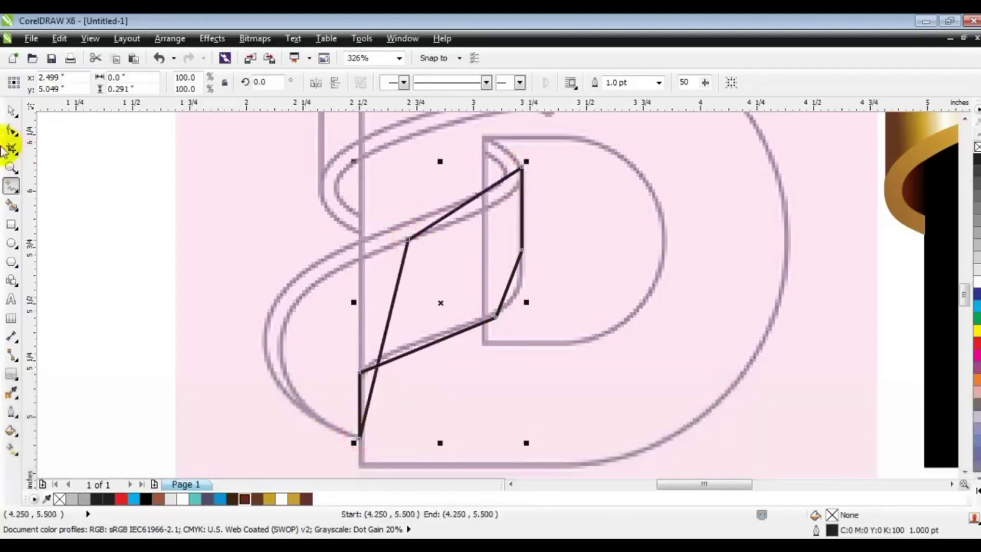
Select all nodes of the wide lower ribbon outline and convert its segments to curves
click(11, 131)
drag(210, 145, 576, 448)
click(204, 82)
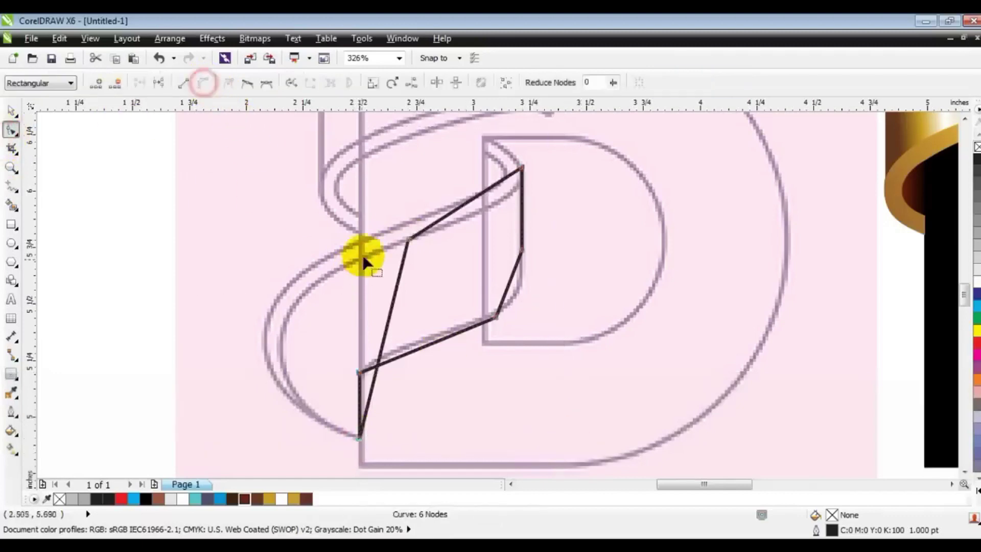
Bend the wide lower ribbon outline's curved sides to follow the sketch, from the outer loop to the fold inside the D's opening
drag(390, 304, 223, 382)
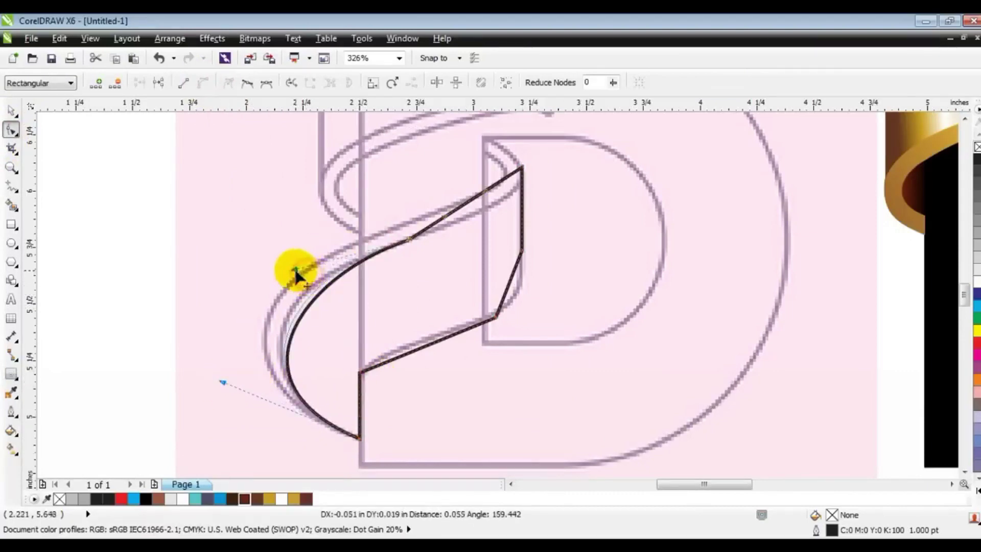
drag(284, 271, 284, 270)
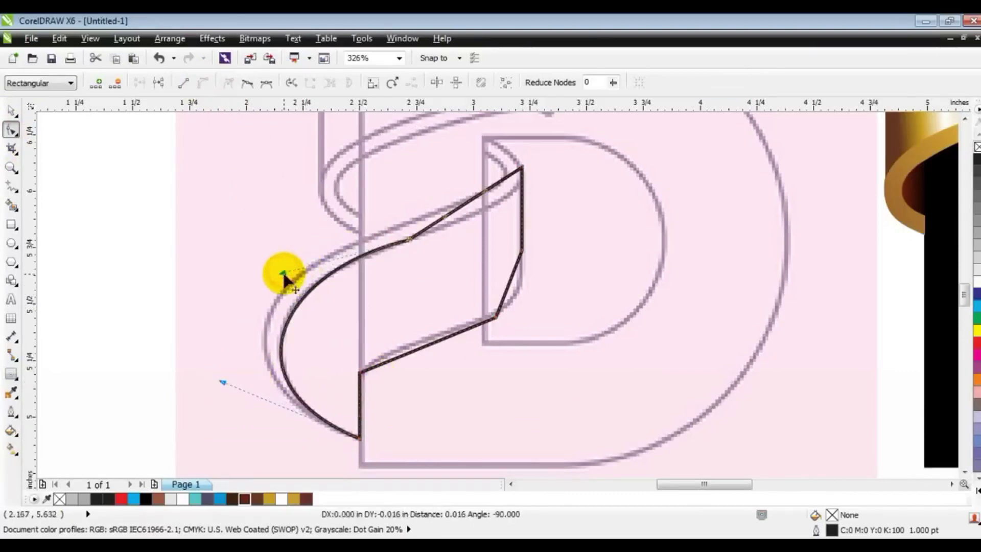
drag(472, 201, 498, 203)
drag(498, 201, 499, 202)
drag(507, 293, 510, 300)
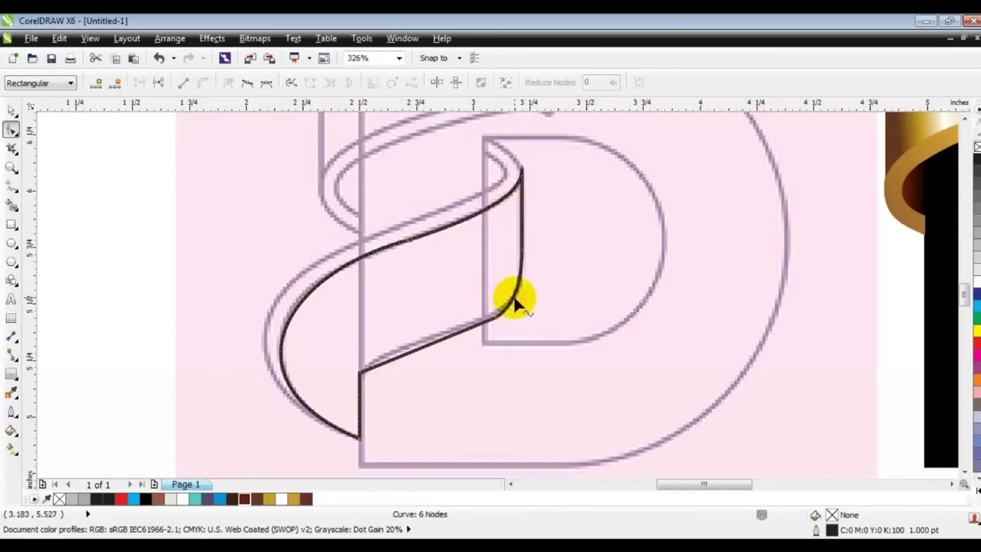
mouse_move(422, 344)
mouse_down()
mouse_move(417, 350)
mouse_move(440, 337)
mouse_up()
Refine the wide lower ribbon outline's lower edge, fold corner and outer loop with their nodes and curve handles to match the sketch
click(485, 317)
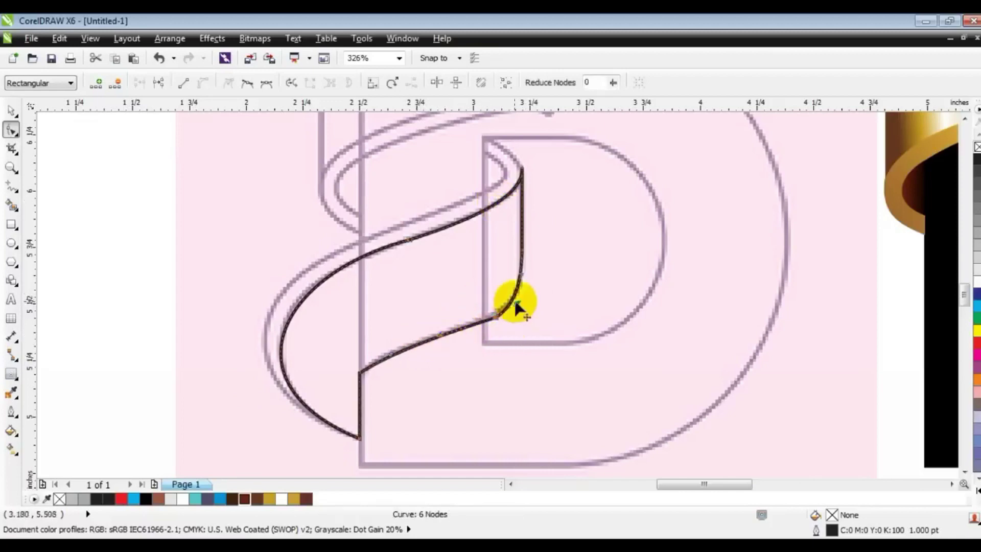
drag(514, 303, 493, 317)
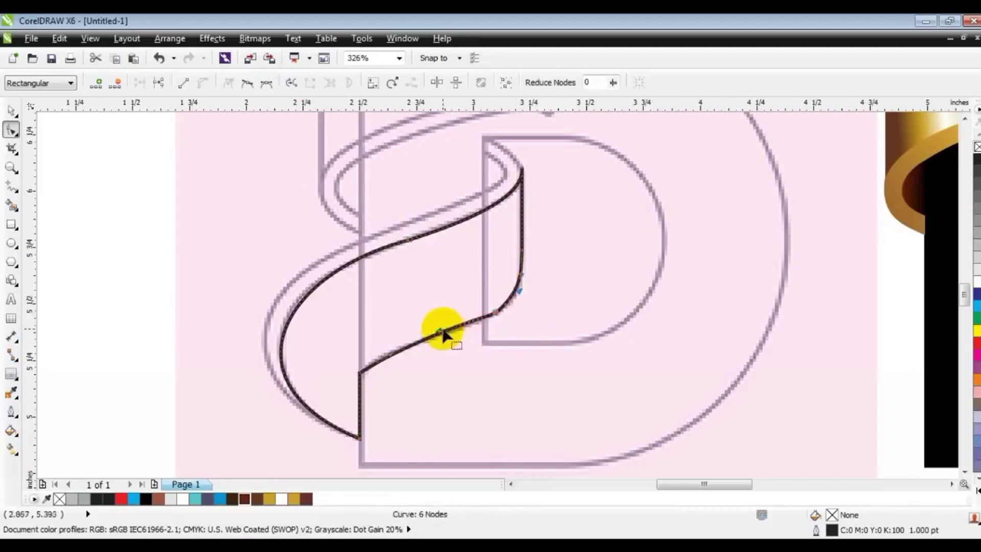
drag(440, 333, 440, 333)
drag(522, 288, 520, 290)
drag(295, 319, 291, 313)
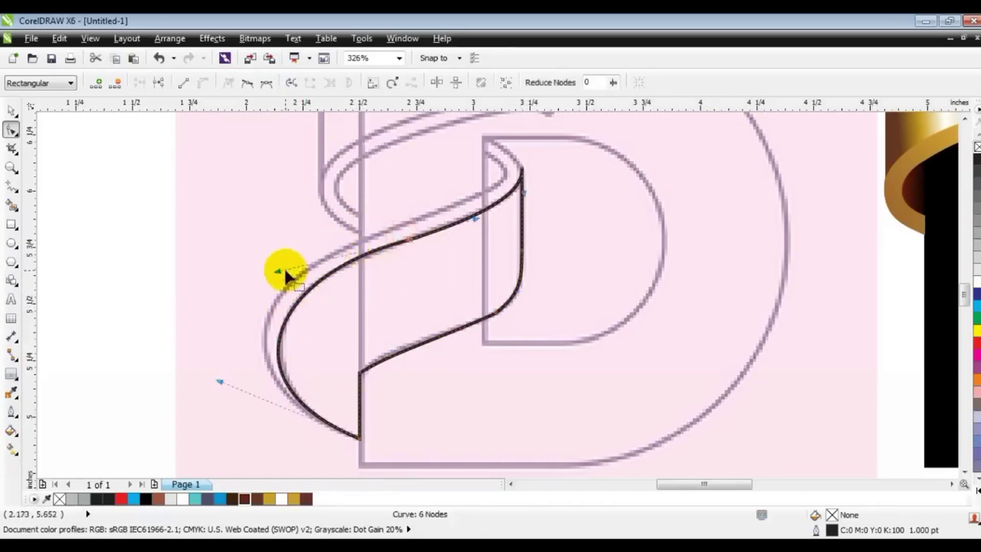
drag(276, 271, 284, 278)
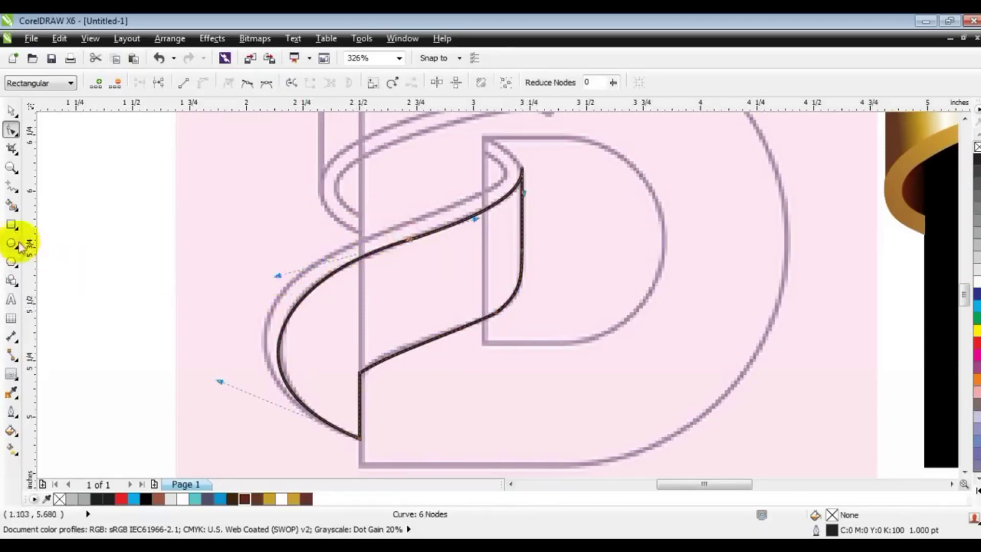
drag(400, 357, 401, 357)
Copy only the fill of the finished upper ribbon's wide gold part to the wide lower ribbon, then deselect it
click(12, 111)
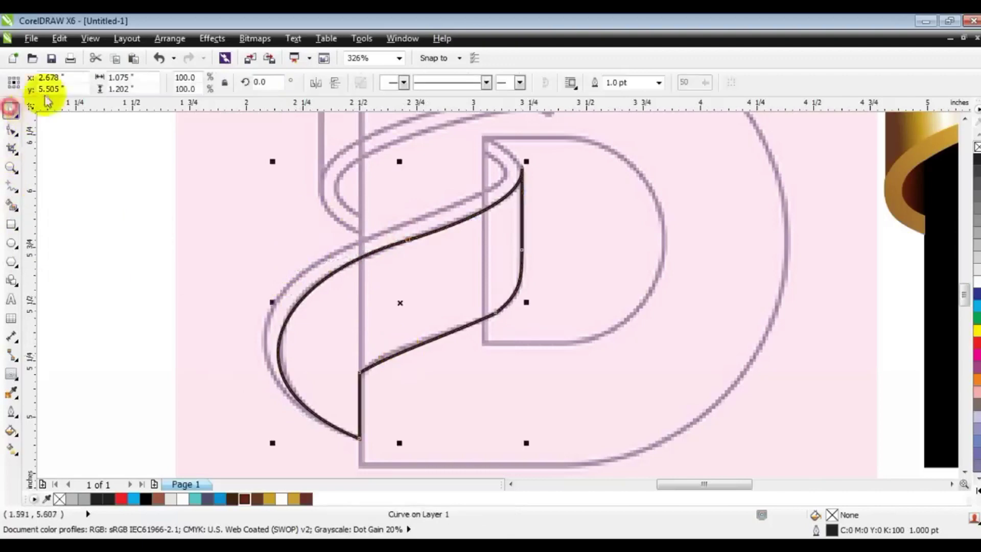
click(59, 39)
click(97, 244)
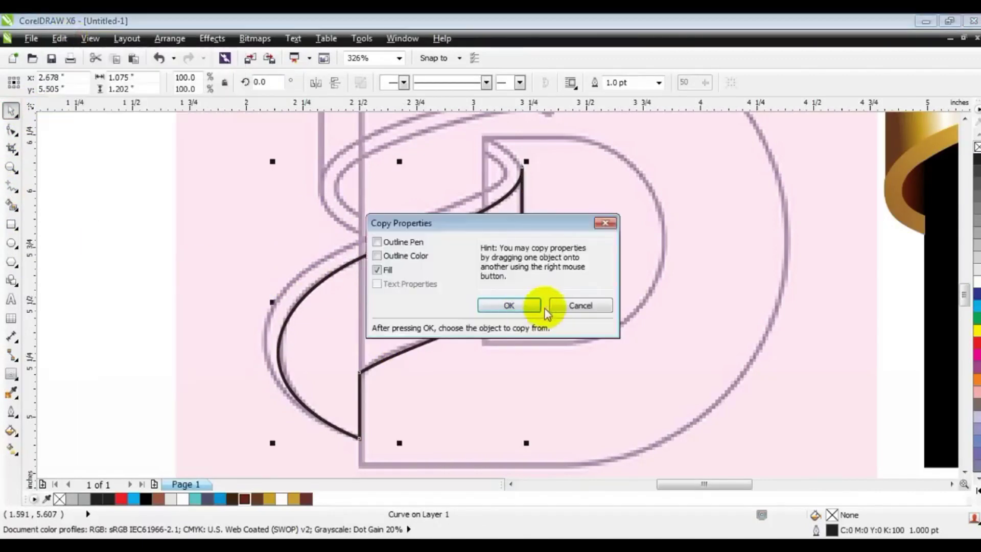
click(526, 305)
click(904, 169)
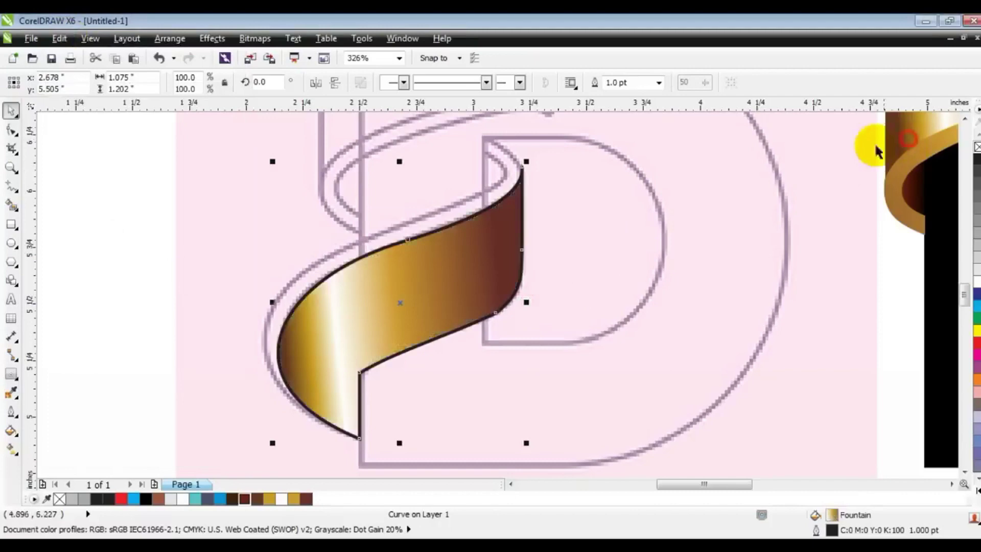
click(87, 212)
Draw a closed straight-segment outline for the lower ribbon's thin edge band, running across the wide gold part and up to the D's opening corner
click(11, 186)
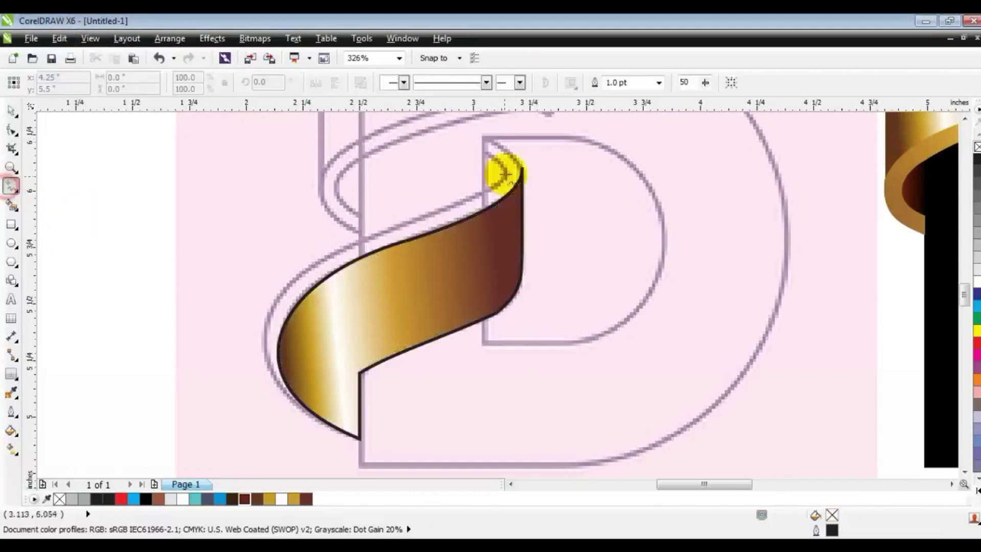
click(490, 138)
click(521, 170)
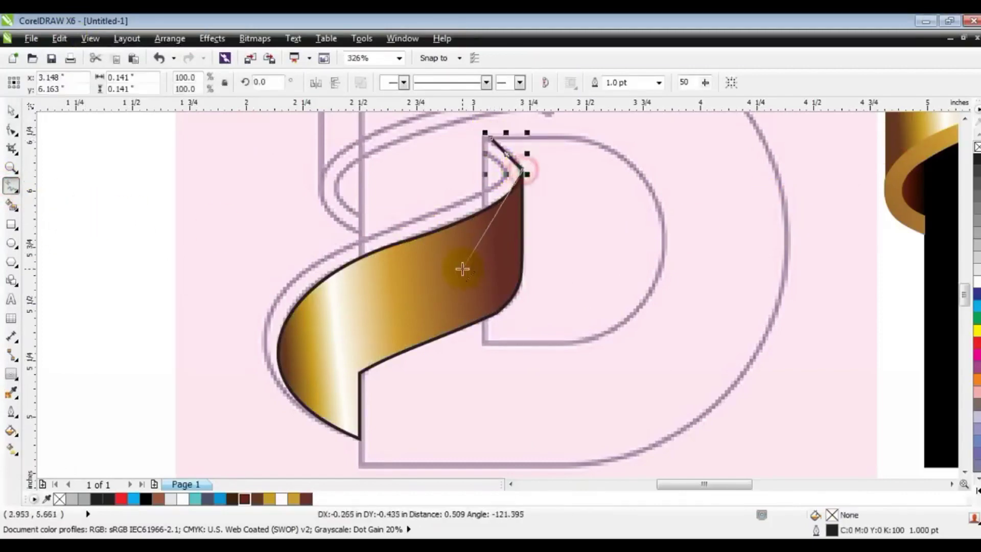
click(460, 267)
click(344, 381)
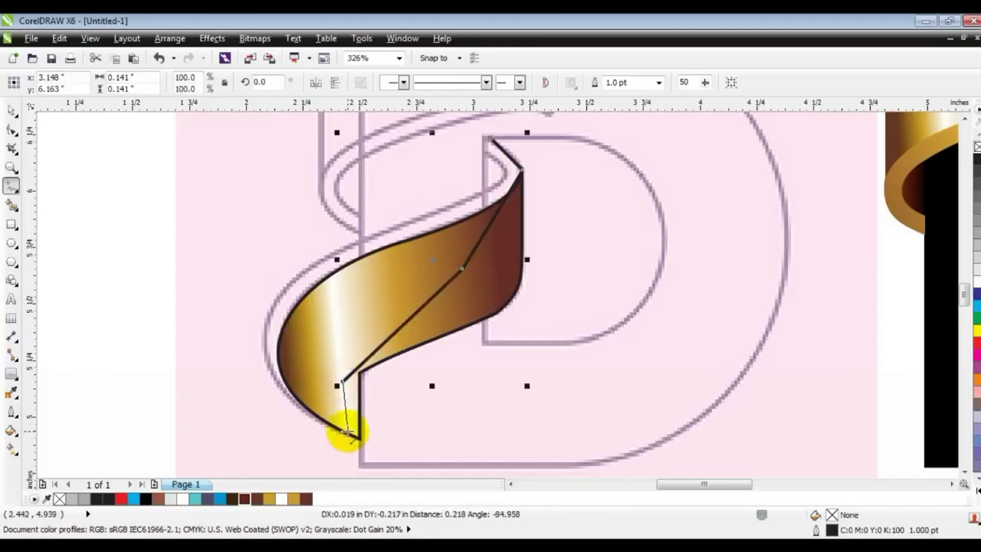
click(350, 434)
click(297, 279)
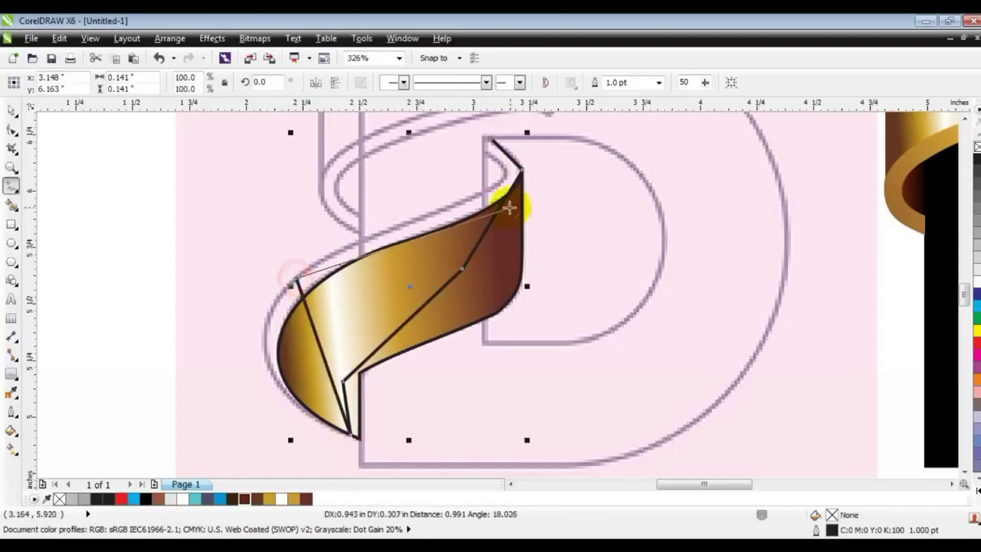
click(486, 193)
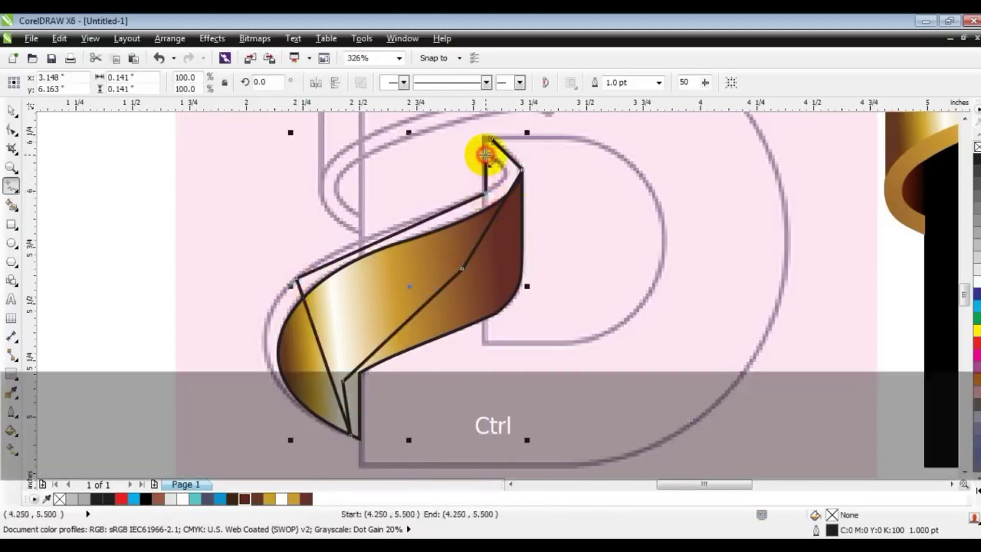
ctrl+click(483, 139)
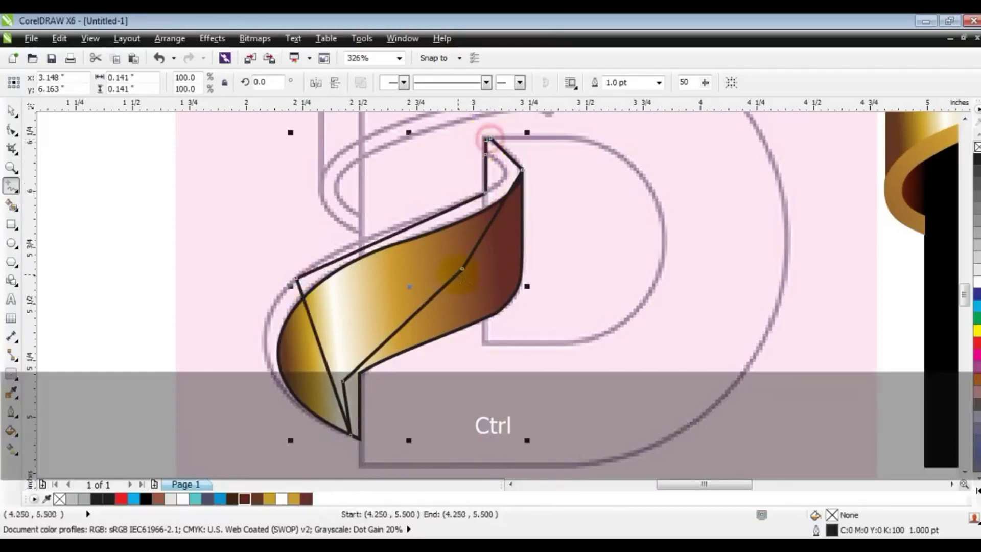
Select all nodes of the thin edge band outline and convert its segments to curves
click(13, 127)
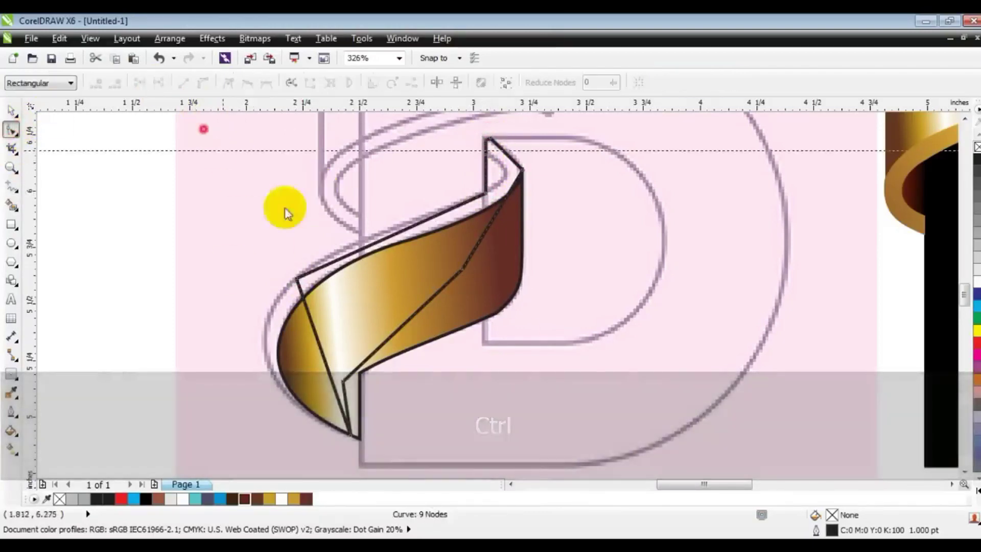
key(ctrl+z)
click(333, 258)
drag(237, 140, 569, 422)
click(203, 82)
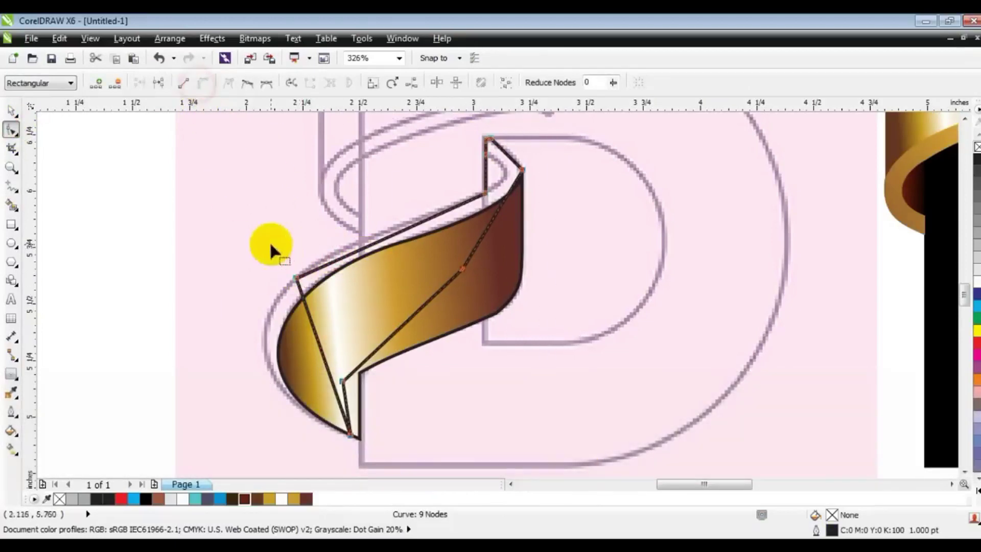
Bend the edge band's outer loop, upper edge and hook inside the D's opening to follow the sketch
click(313, 332)
drag(313, 332, 258, 313)
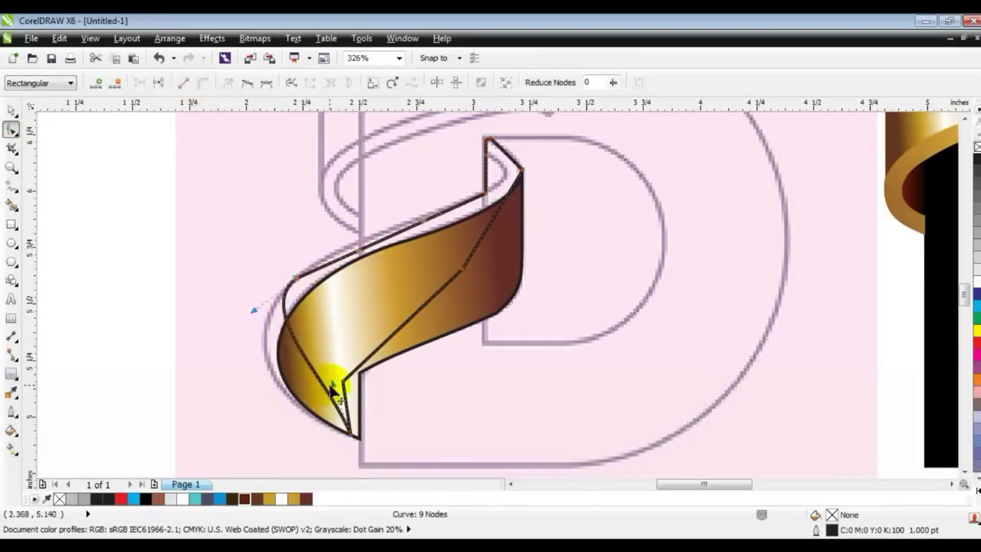
drag(333, 388, 240, 398)
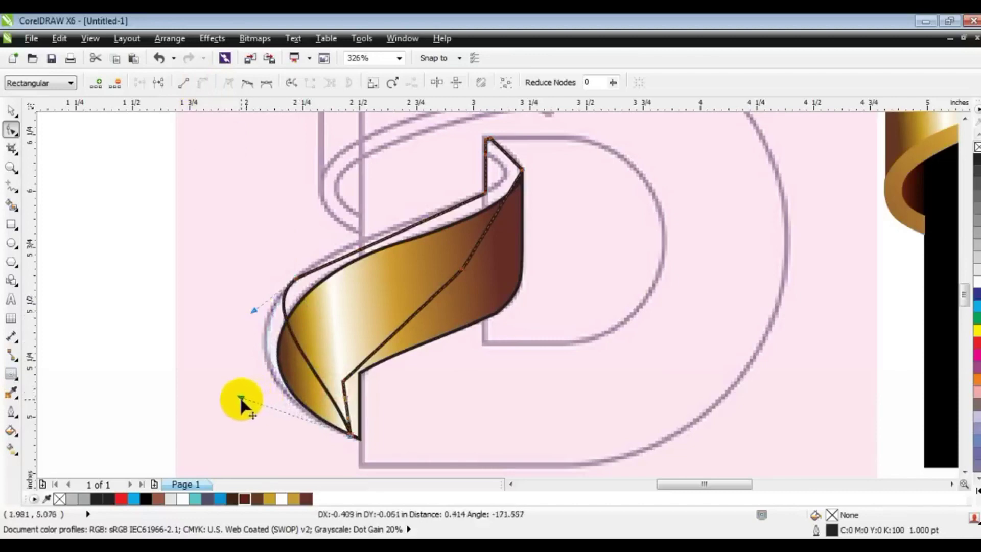
drag(367, 250, 357, 237)
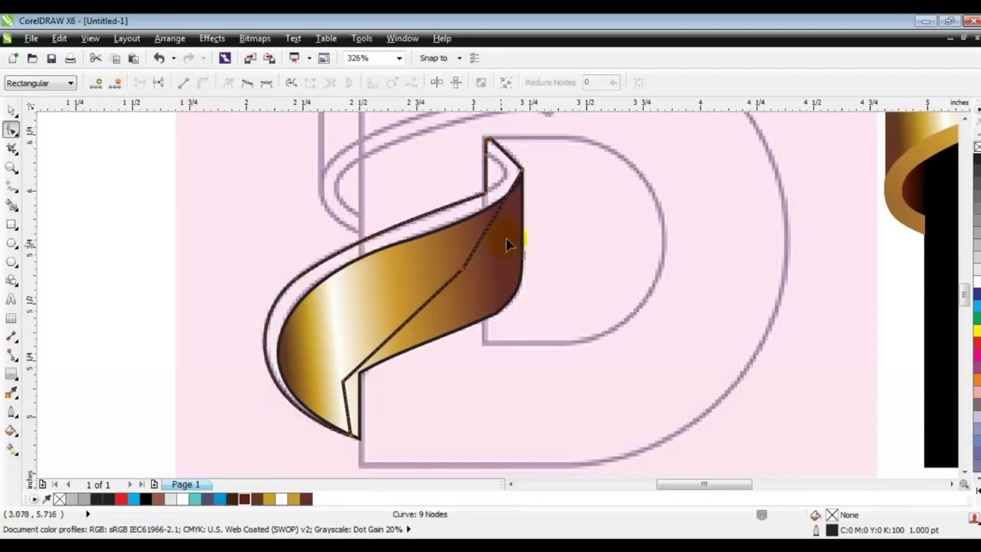
click(475, 151)
drag(497, 173, 525, 176)
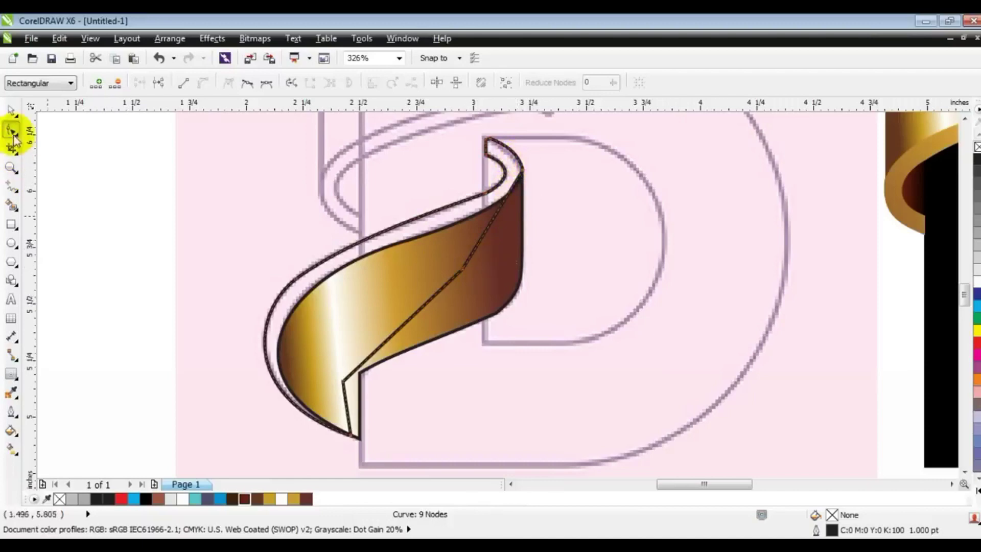
Copy the fill of the upper ribbon's gold edge to the new edge band and move the band behind the wide ribbon part
click(11, 109)
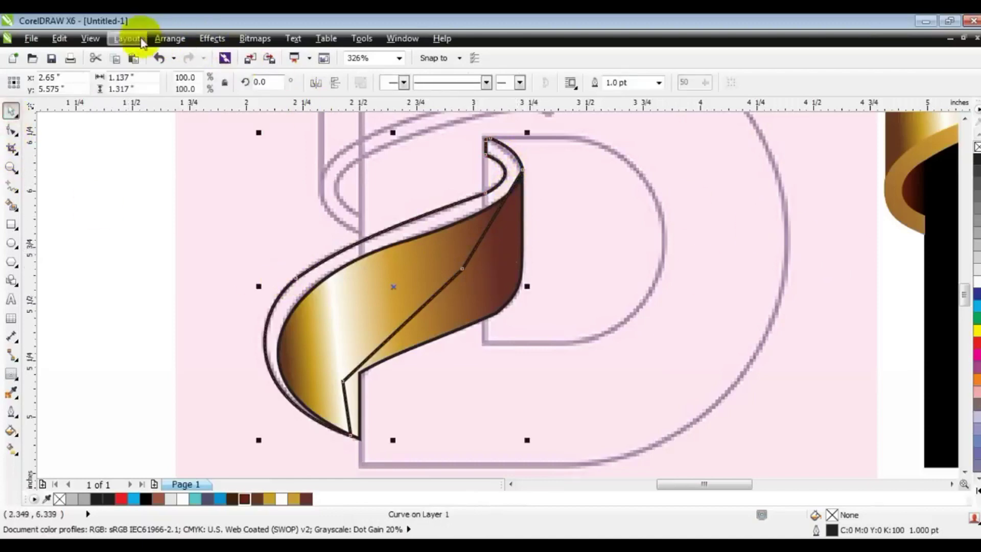
click(59, 38)
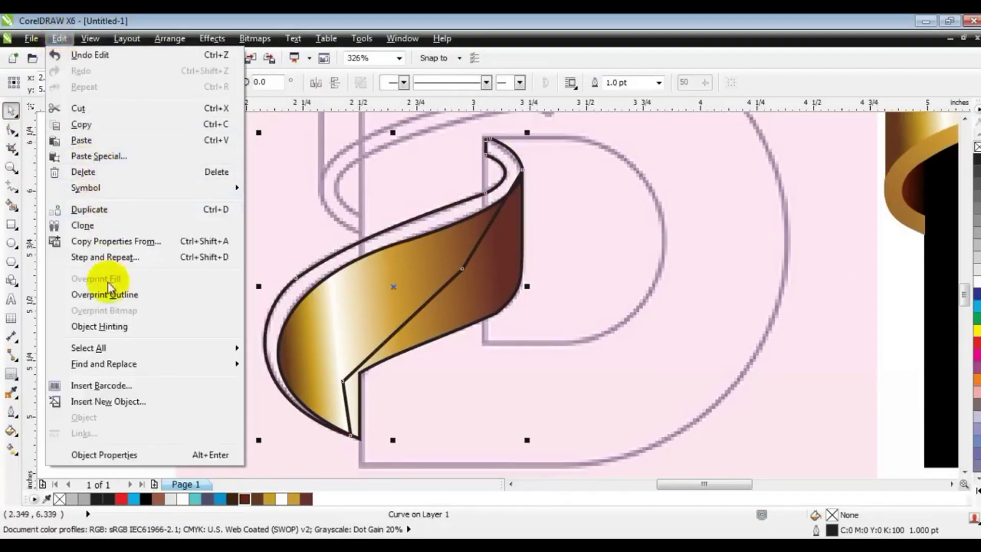
click(115, 240)
click(508, 305)
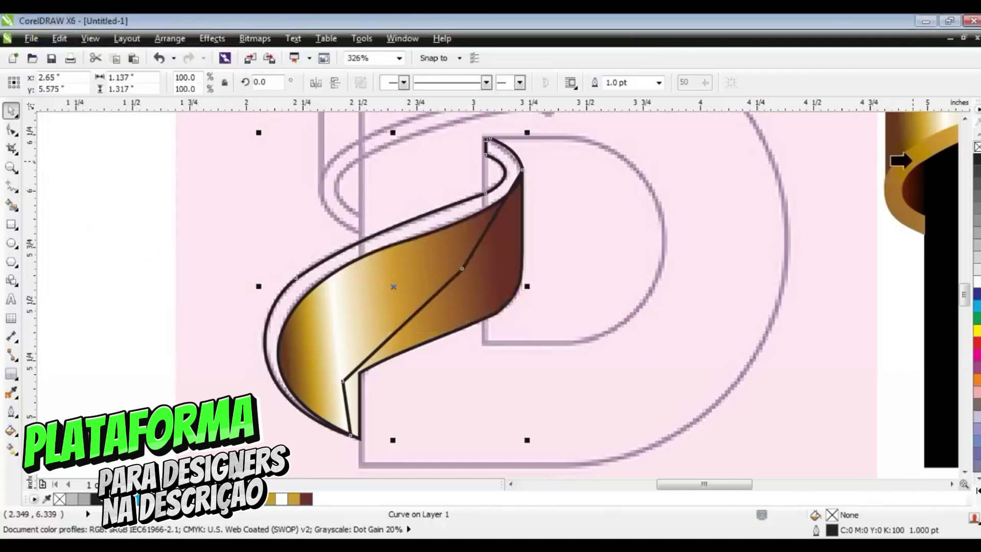
click(911, 161)
key(ctrl+Page_Down)
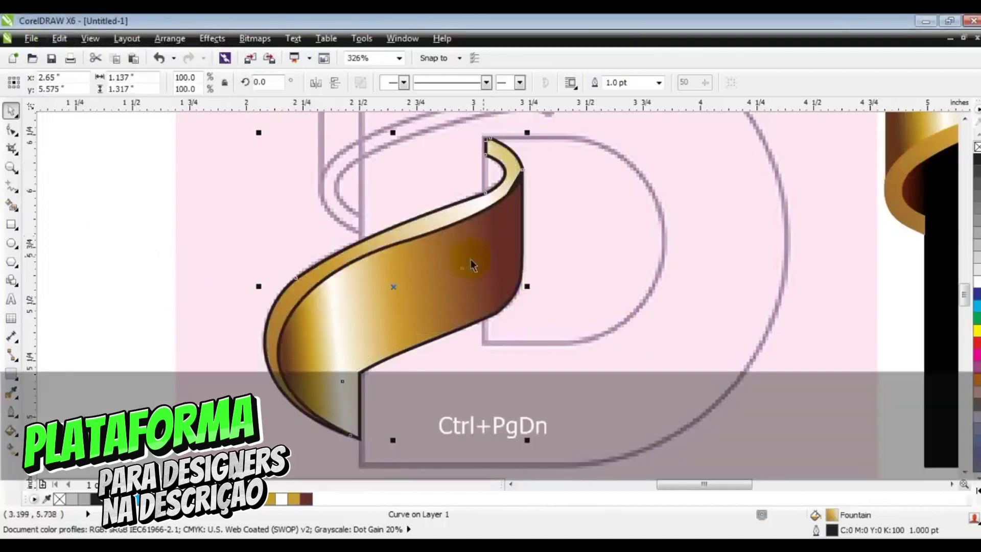
Remove the outlines of both lower ribbon parts and move them together onto the black D, aligned as in the sketch
key(F3)
shift+click(462, 278)
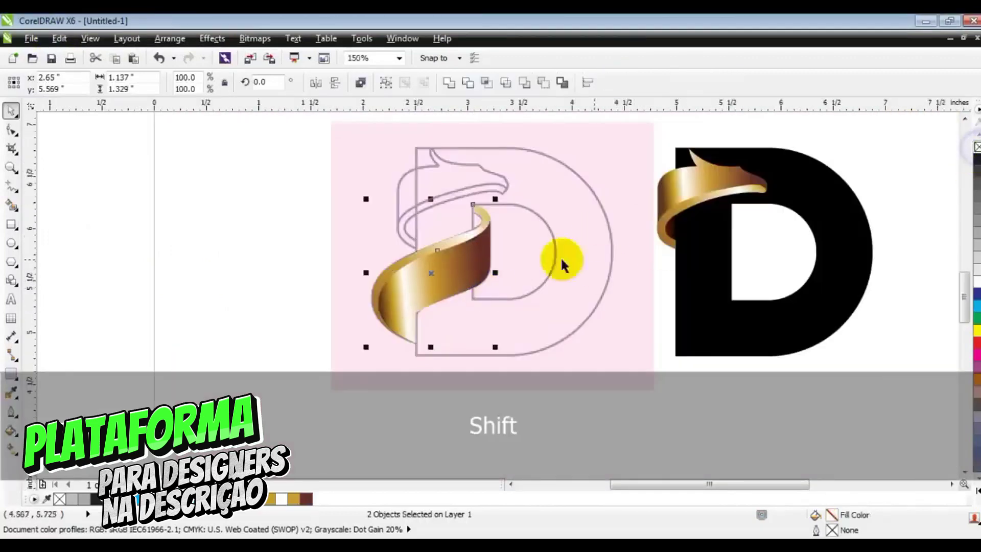
drag(473, 276, 728, 289)
key(shift+F2)
key(Right)
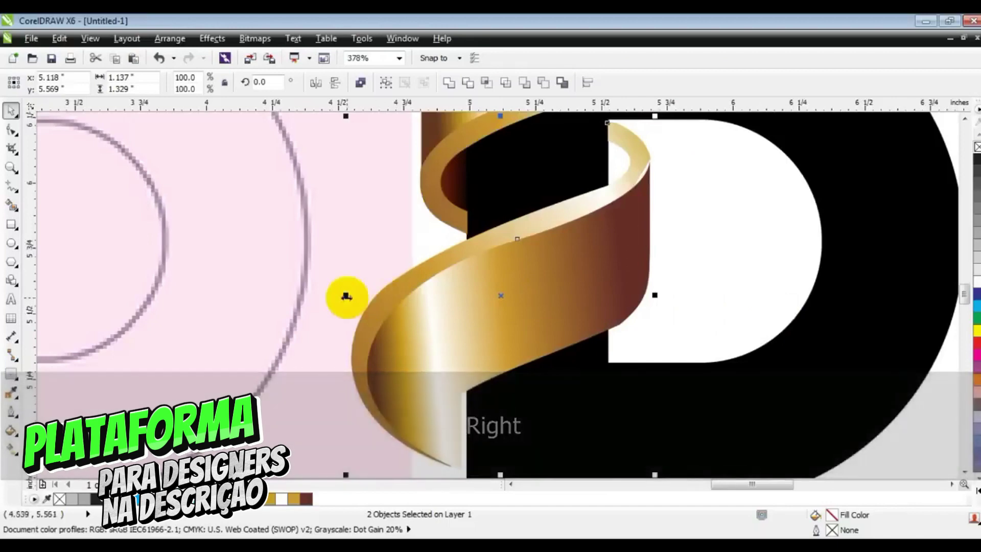
Narrow both lower ribbon parts horizontally to about 1.1 inches so they fit the black D's edges, then deselect them
drag(346, 295, 351, 293)
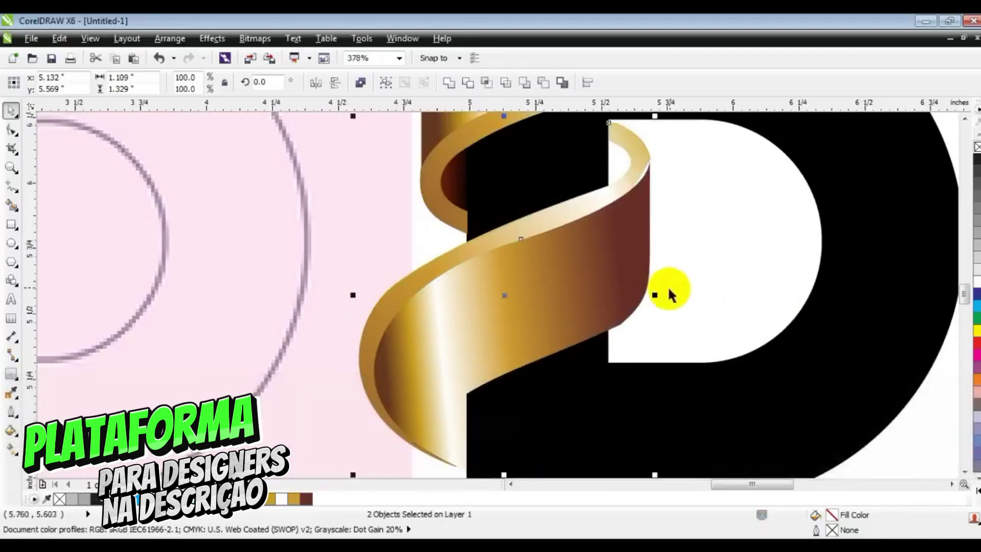
drag(657, 294, 656, 295)
key(Escape)
Add a node to the lower ribbon's edge band outline near the fold in the D's opening
click(643, 179)
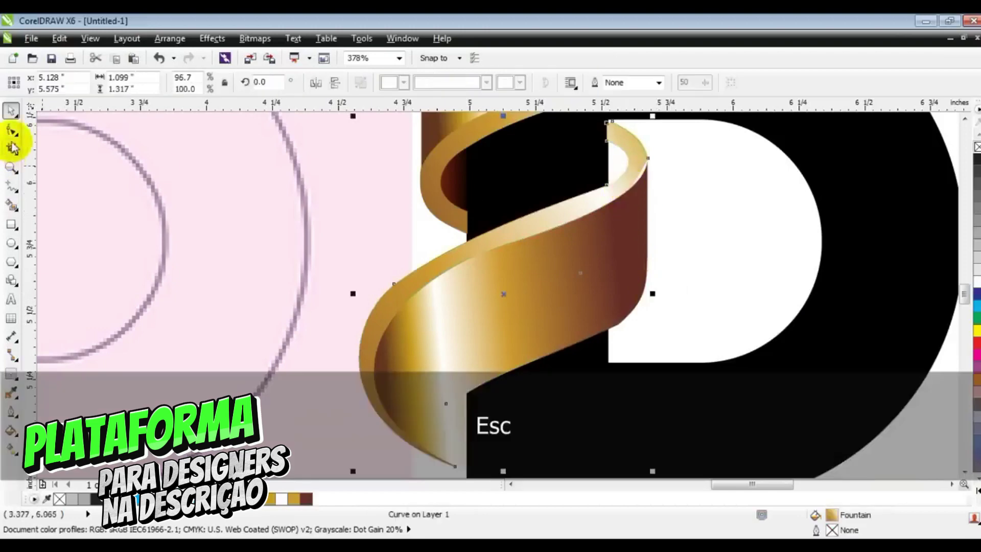
click(11, 131)
double_click(635, 175)
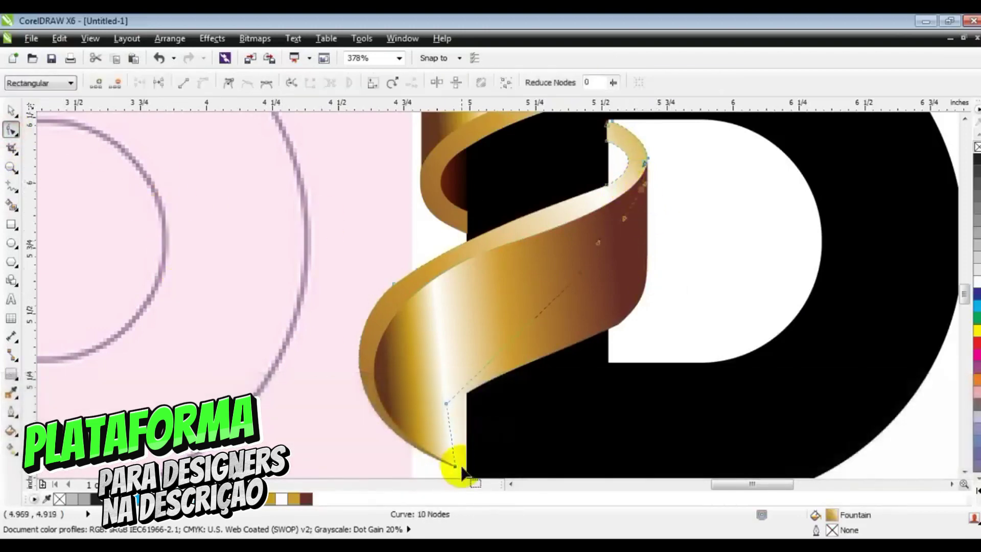
Give the rectangle behind the fold in the D's opening a linear gradient from black at the ribbon bend to dark red
key(g)
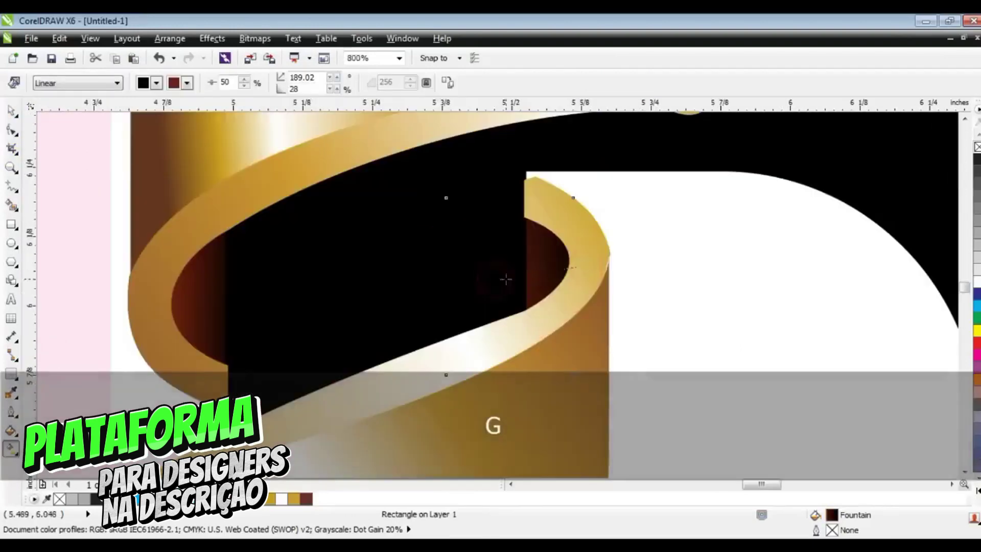
click(585, 264)
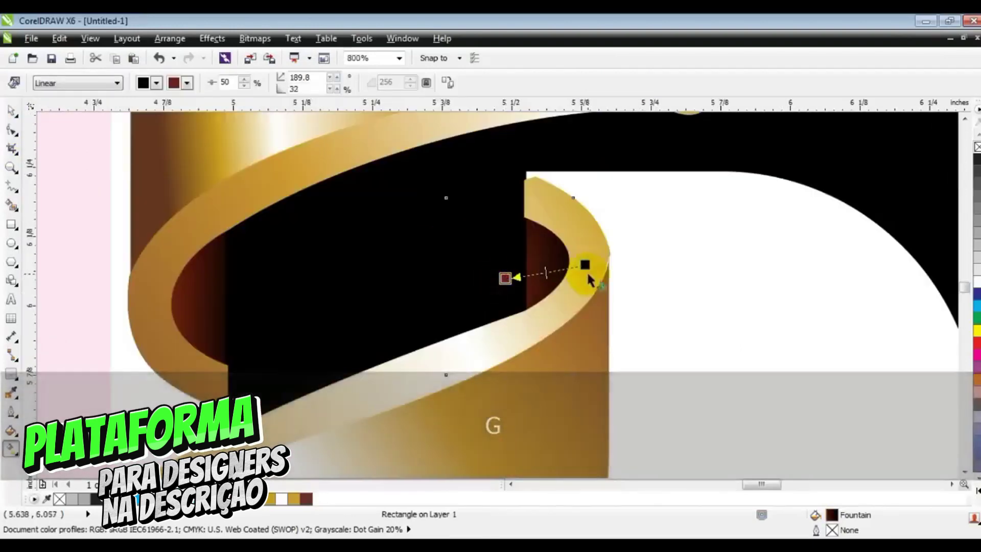
click(11, 110)
key(Escape)
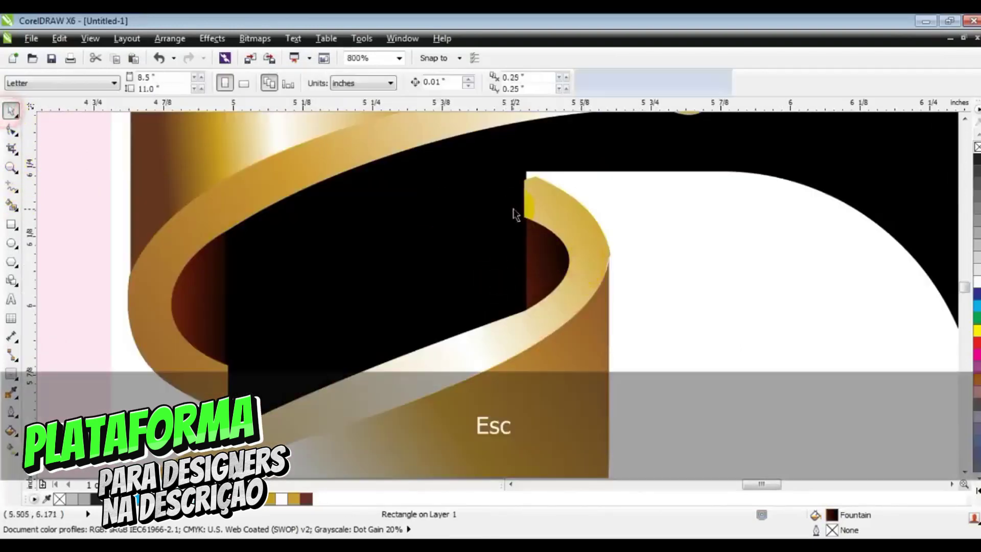
Try to extend the lower ribbon's edge band tip to the corner of the D's opening with a new node, deleting the neighbouring node
click(11, 166)
drag(453, 154, 636, 257)
click(11, 130)
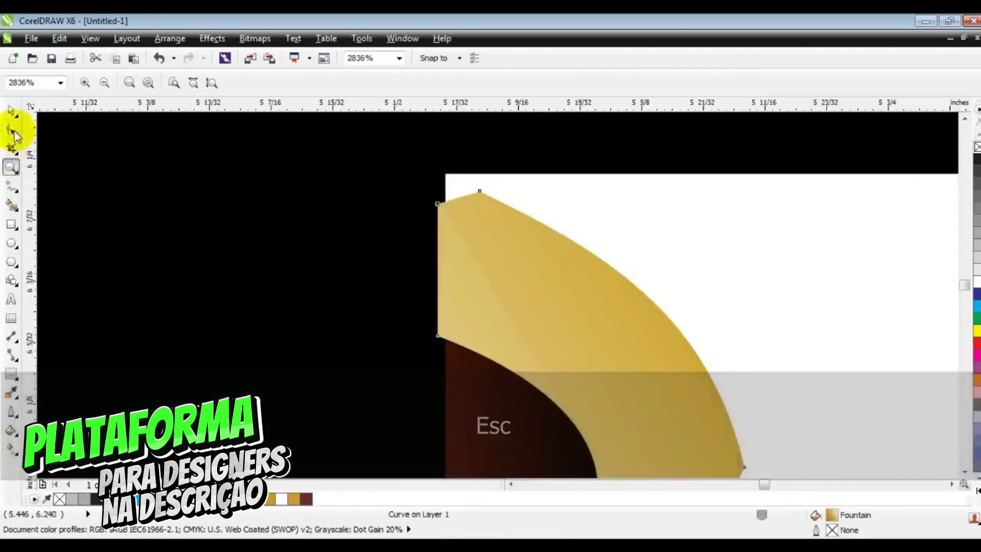
click(445, 200)
drag(443, 200, 447, 203)
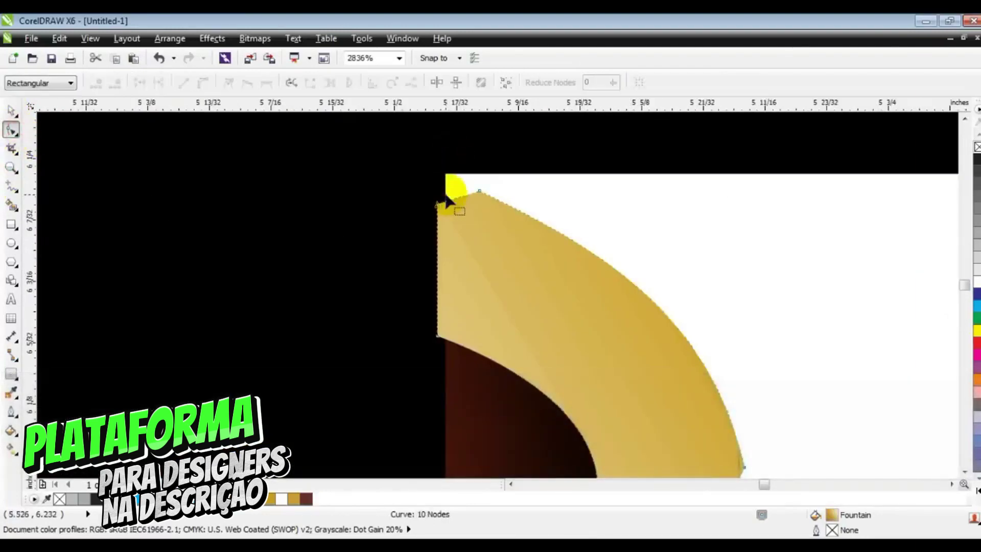
double_click(454, 196)
drag(454, 197, 440, 177)
click(461, 203)
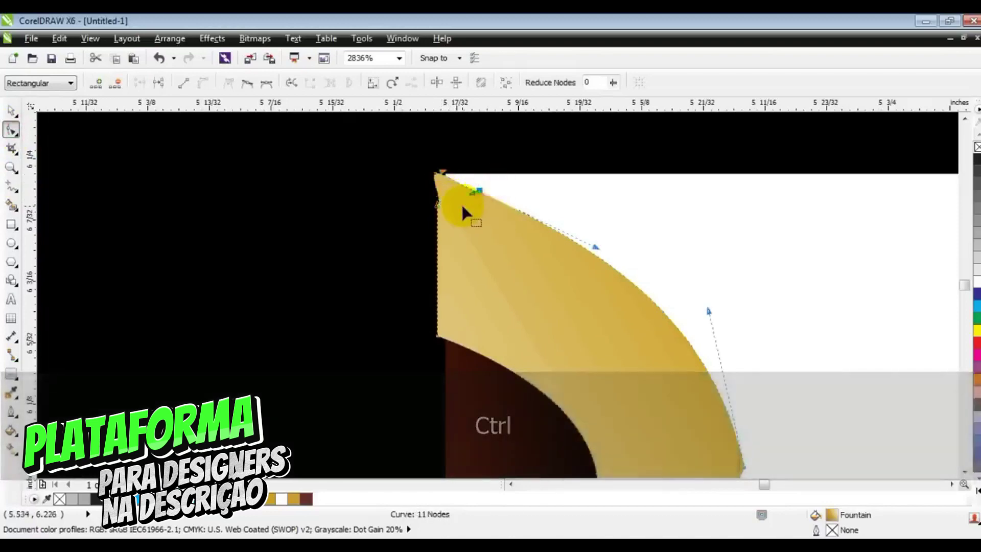
key(Delete)
Undo the node deletion and reshaping at the upper tip of the lower ribbon's edge band
key(ctrl+z)
key(ctrl+z)
click(17, 113)
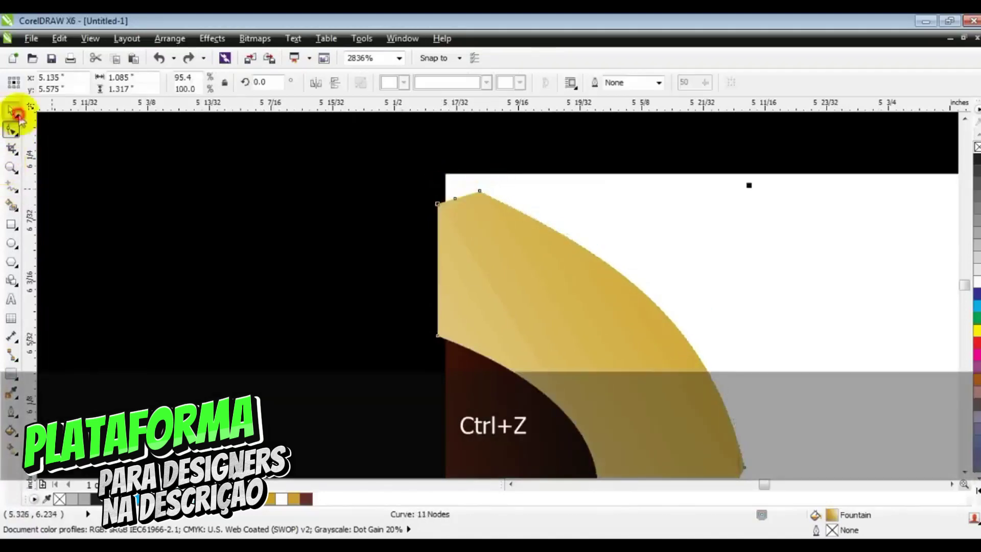
key(F3)
key(ctrl+z)
Examine the whole black D with its gold ribbon next to the sketch, with nothing selected
key(F3)
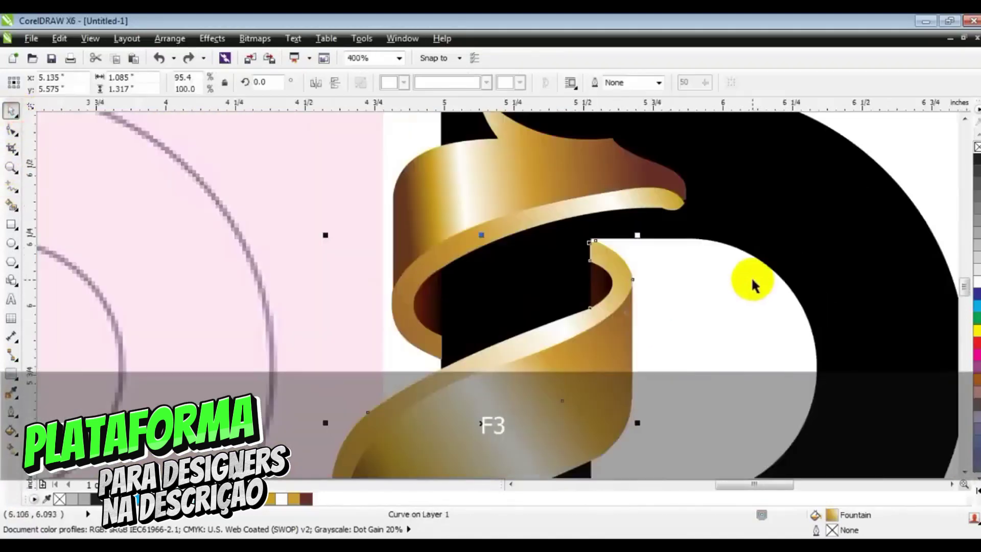
key(F3)
key(F3)
key(Escape)
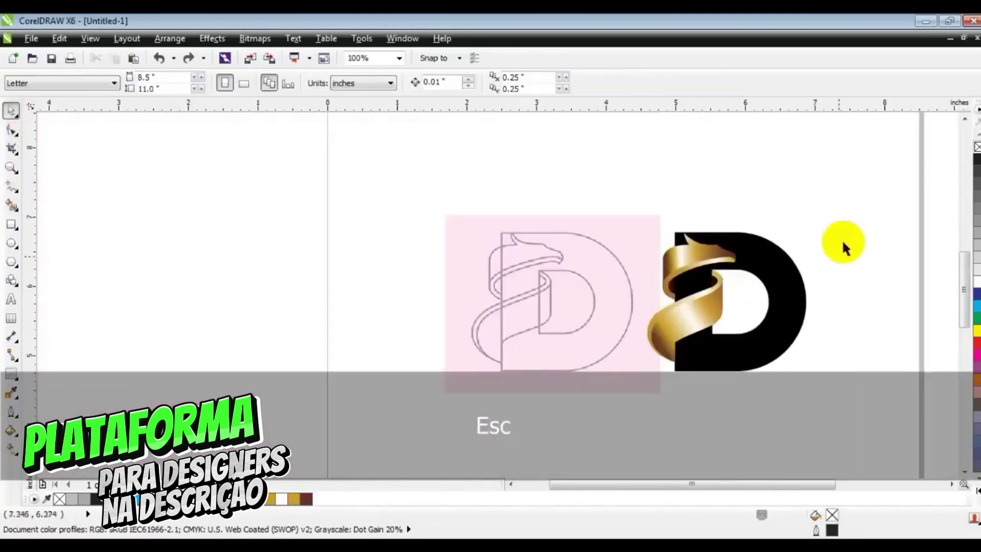
drag(845, 212, 366, 438)
key(shift+F2)
key(Escape)
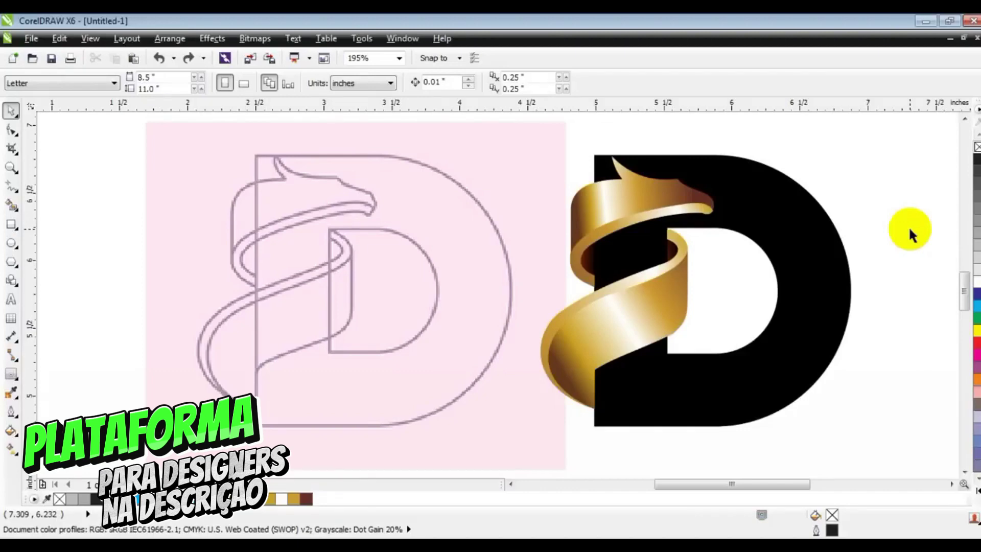
Delete the pink reference sketch beside the finished D
click(11, 167)
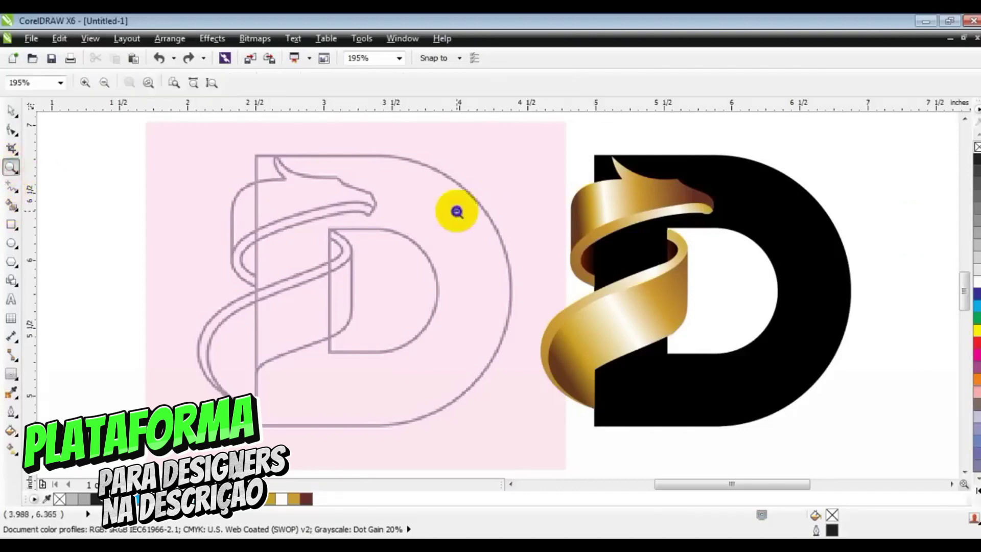
right_click(456, 211)
drag(326, 218, 746, 408)
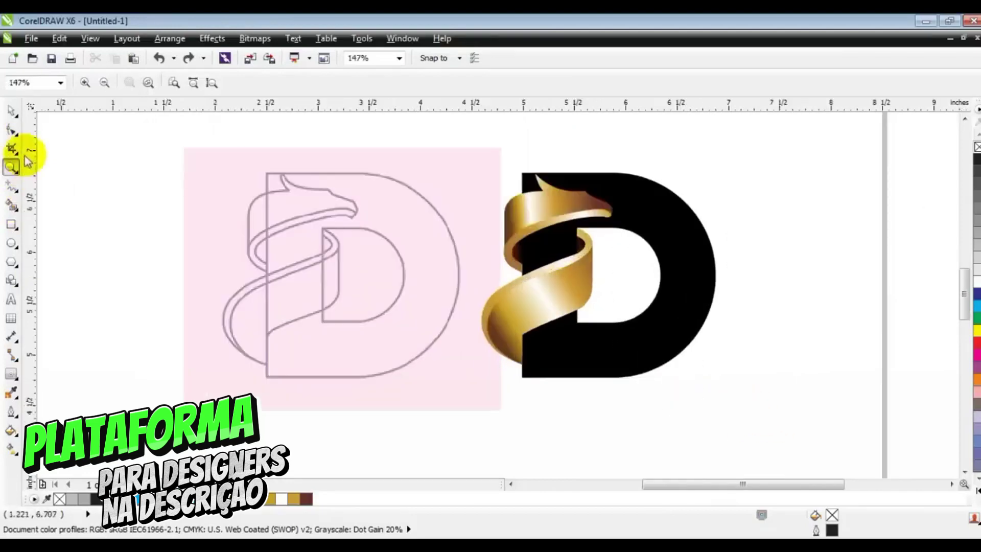
click(11, 109)
click(728, 215)
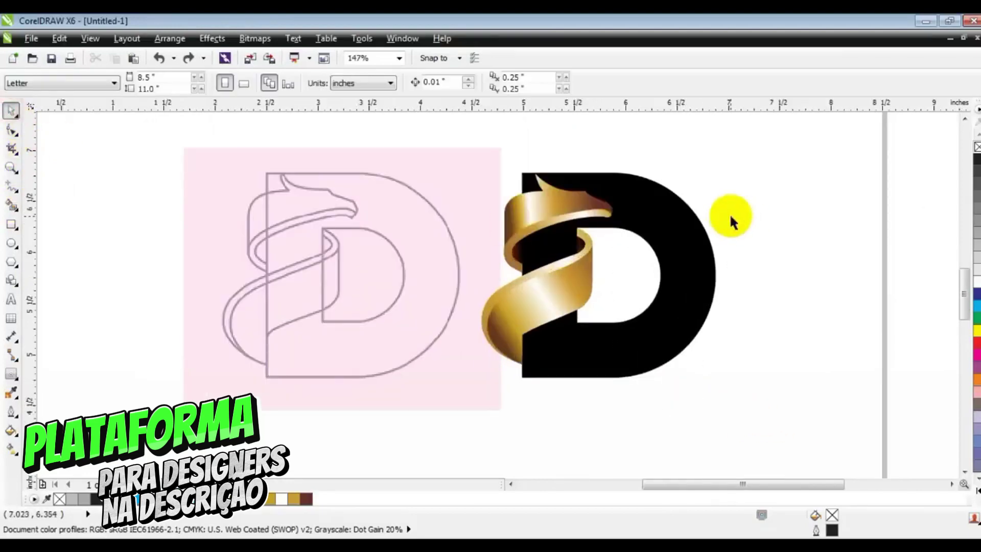
click(415, 215)
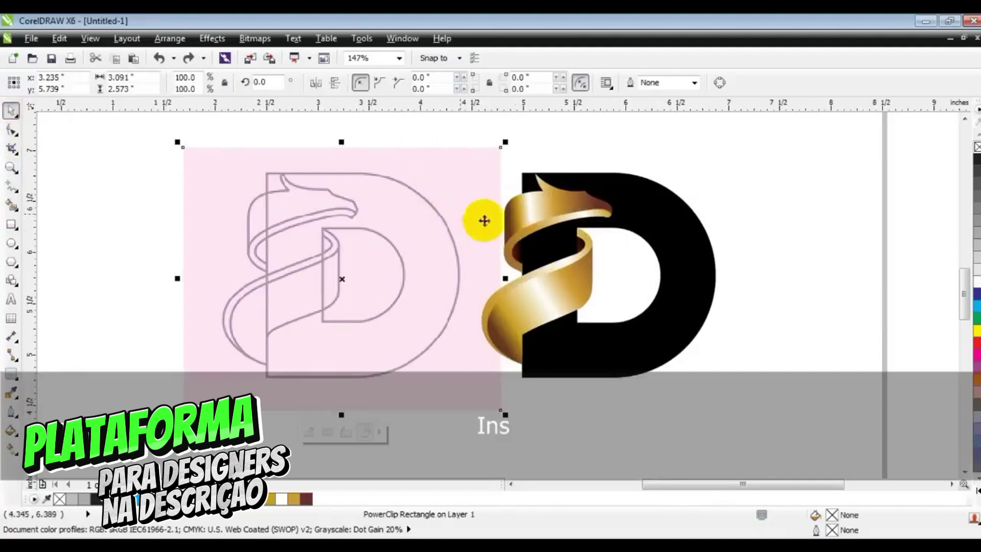
key(Delete)
Select all parts of the D and ribbon, fit them to the view and preview the artwork full screen
drag(434, 159, 828, 406)
key(shift+F2)
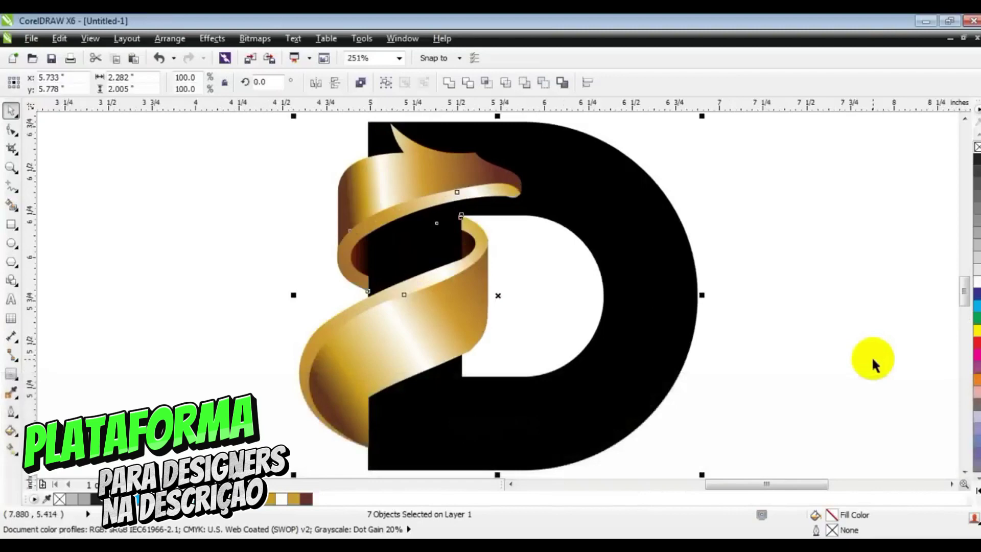
key(F9)
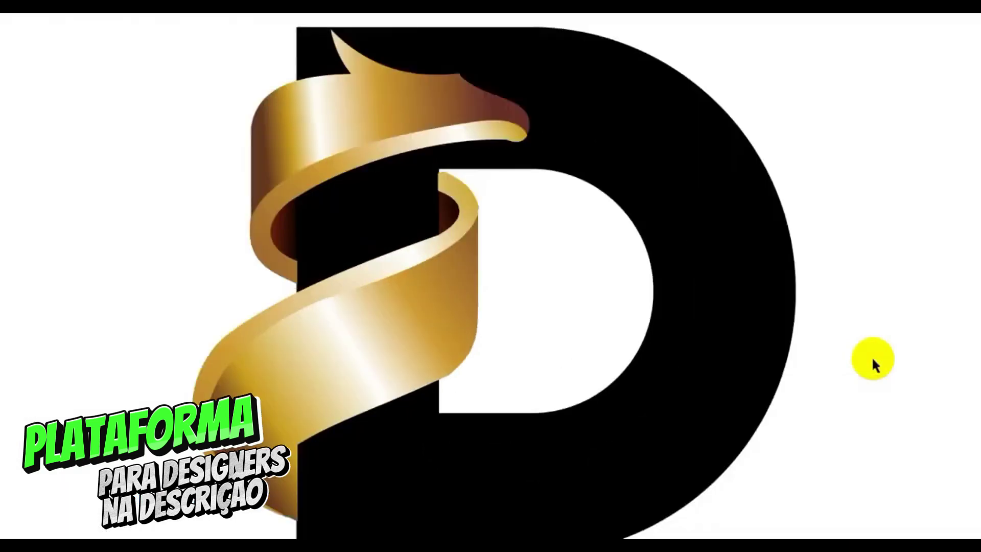